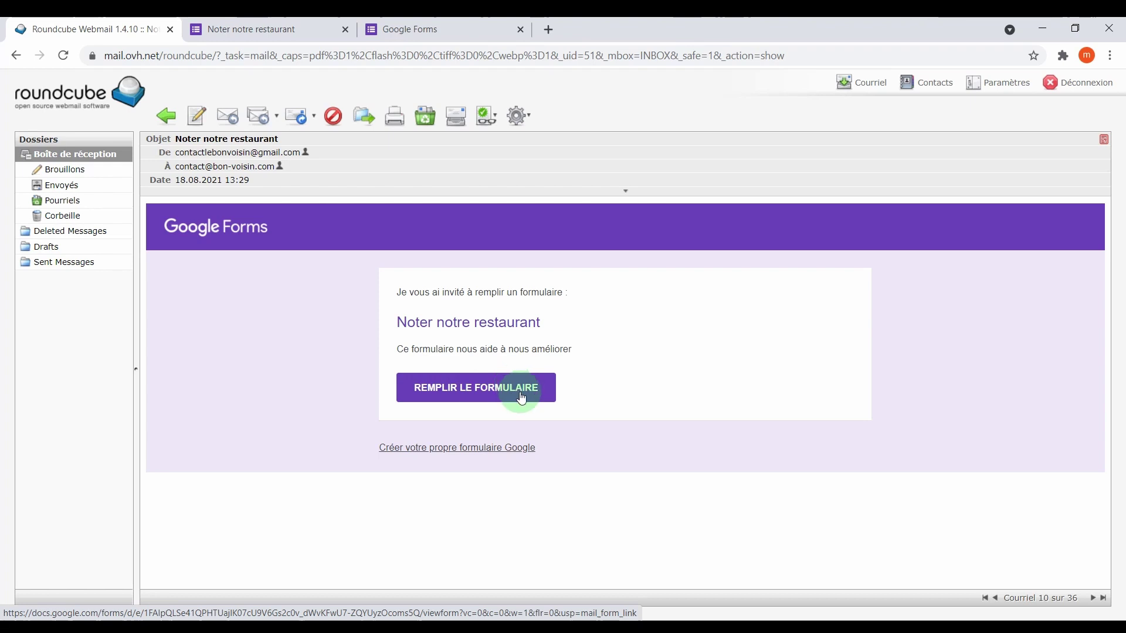
Launch the 'Noter notre restaurant' survey from its Roundcube invitation email.
left_click(521, 398)
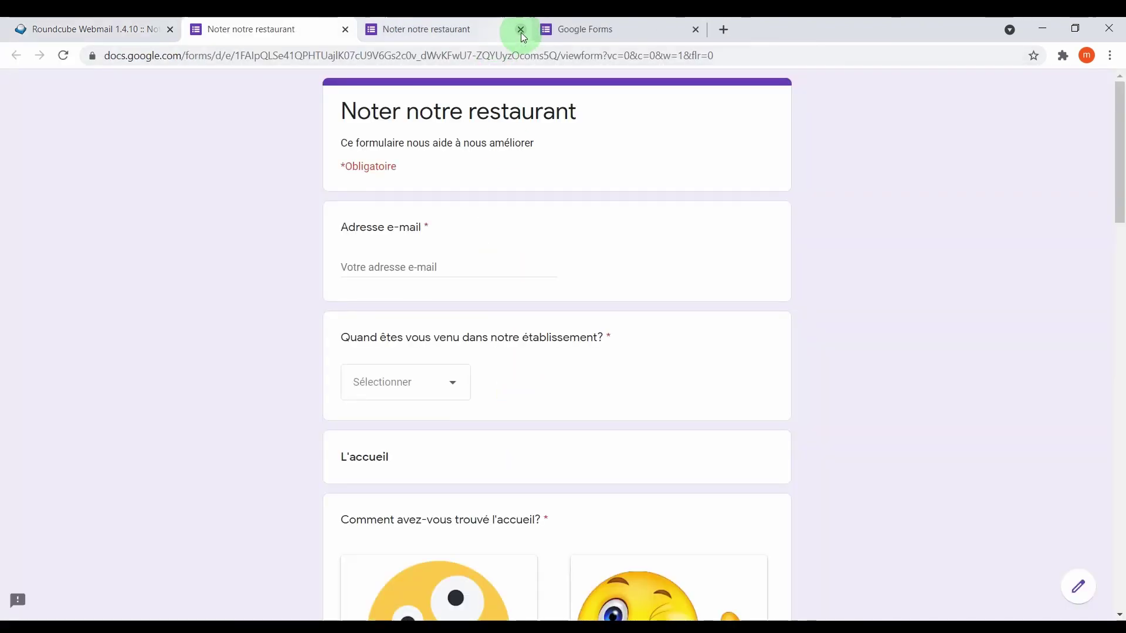
Enter the respondent's e-mail address and answer Le midi for the visit time.
left_click(520, 30)
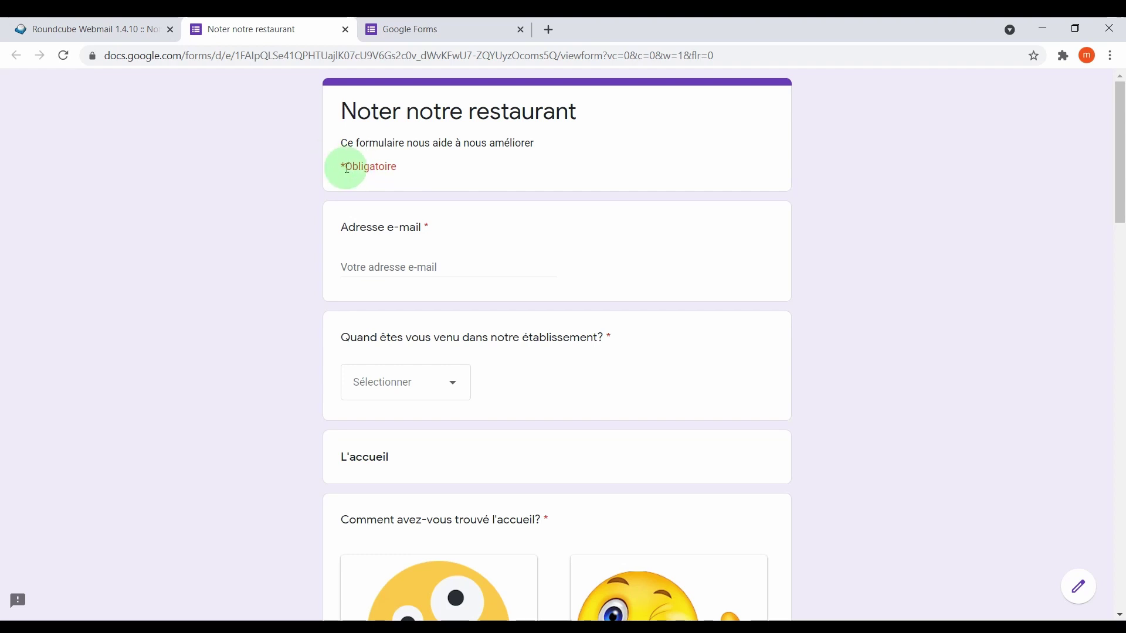
left_click(397, 267)
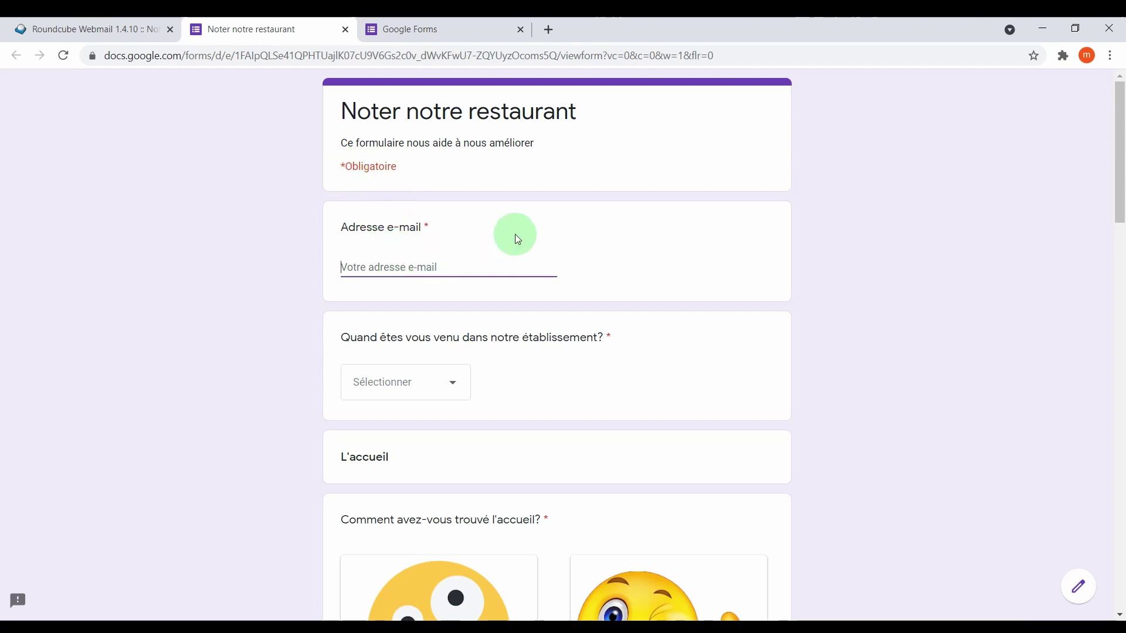
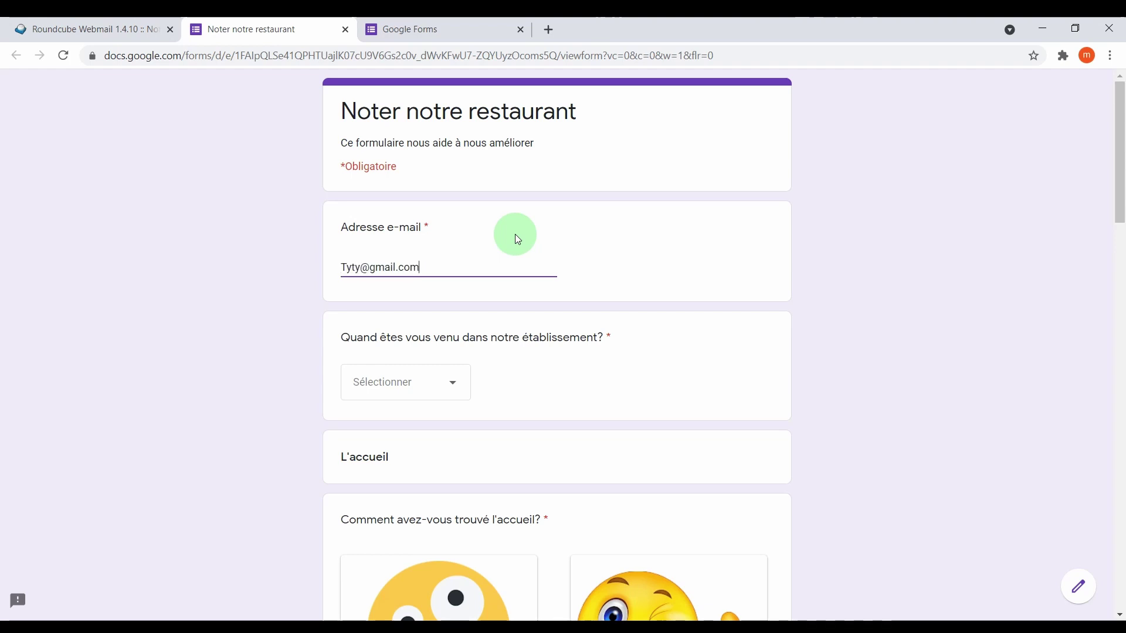
left_click(458, 381)
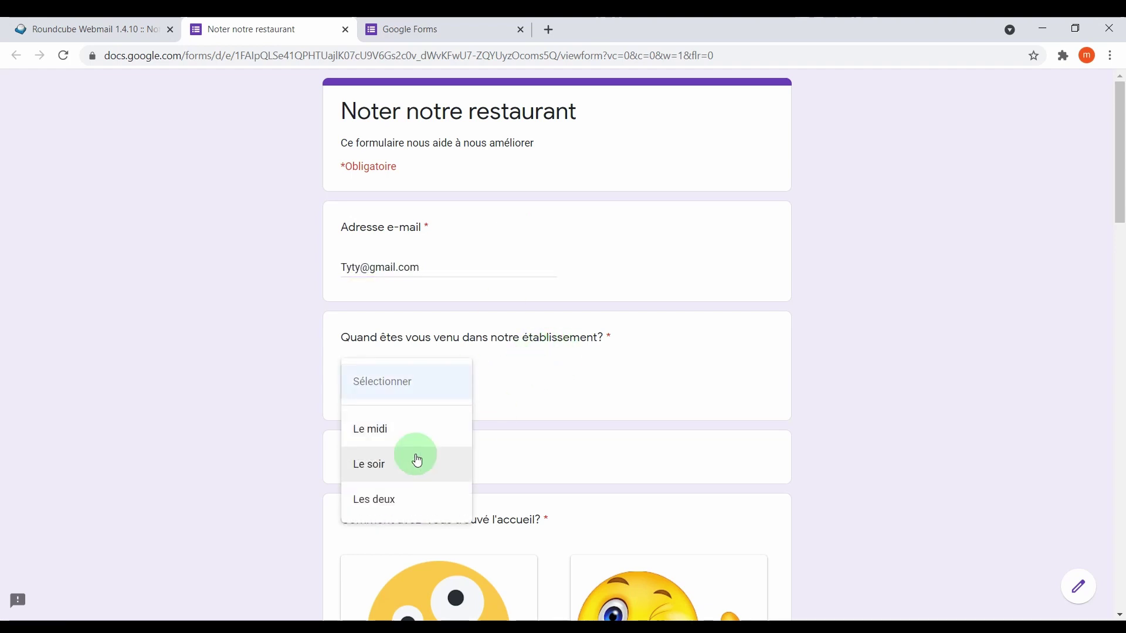
left_click(399, 436)
Rate the welcome Très bien after trying the other ratings.
scroll(491, 380, "down", 5)
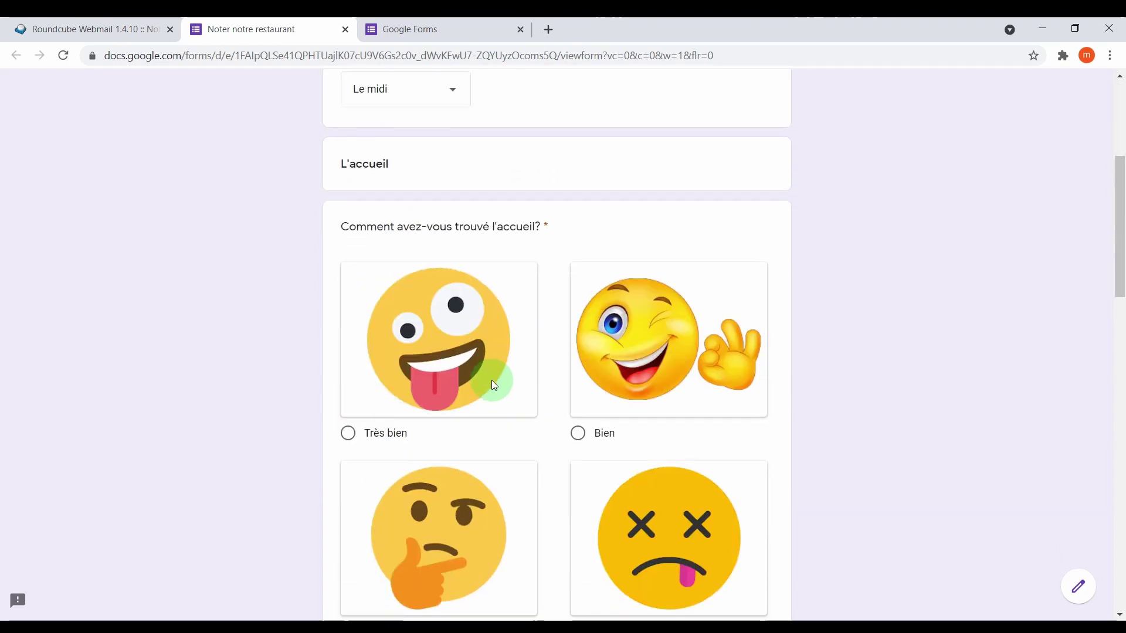
scroll(493, 381, "down", 1)
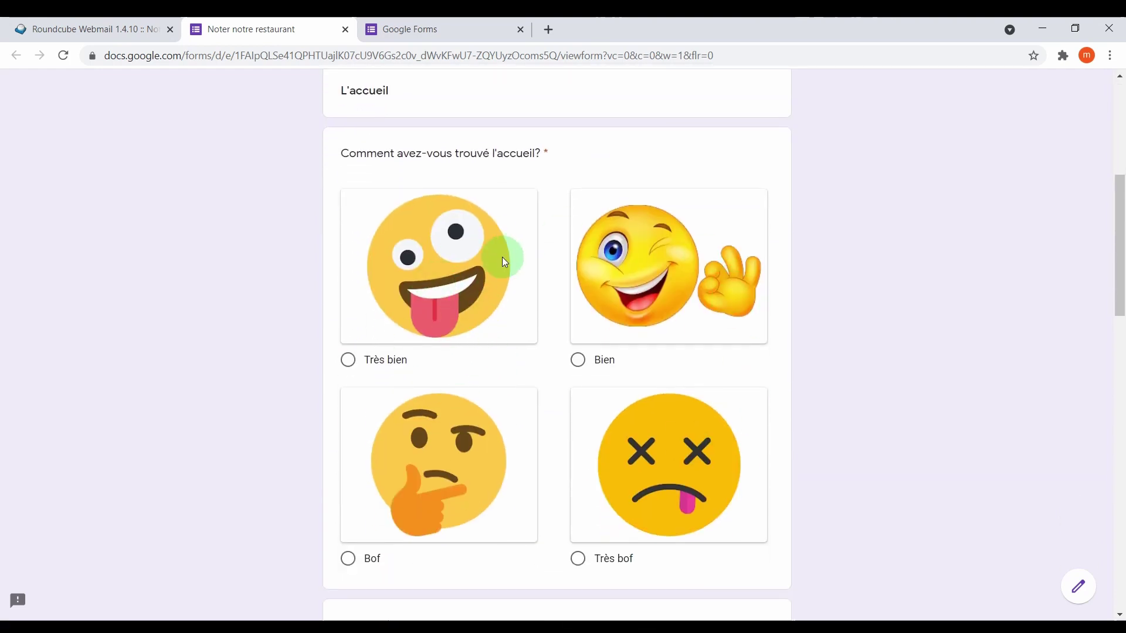
left_click(501, 263)
left_click(608, 276)
left_click(502, 279)
left_click(466, 455)
left_click(618, 458)
left_click(628, 355)
left_click(487, 359)
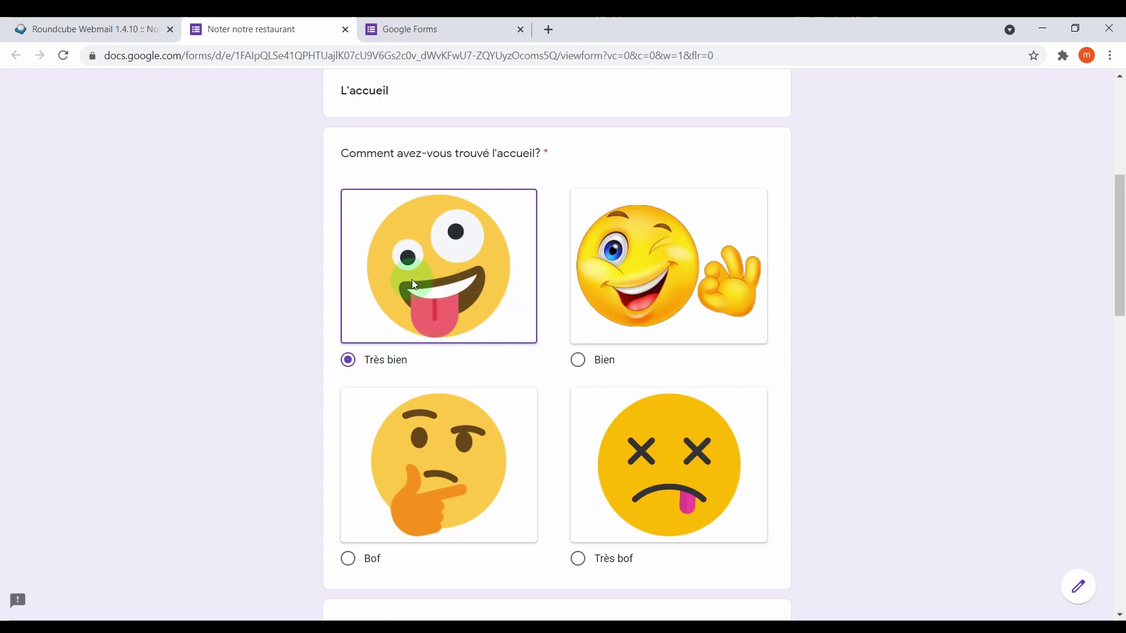
Tick Entrée, Dessert and Plat as preferred dishes and rate the service Peu mieux faire.
scroll(438, 268, "down", 8)
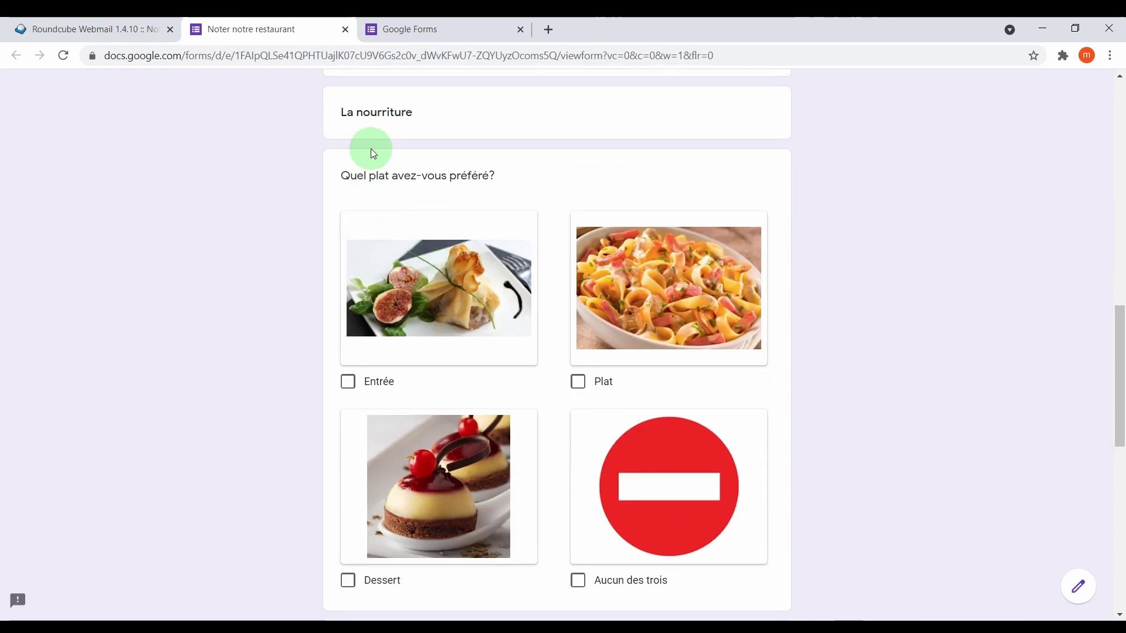
scroll(365, 210, "down", 1)
left_click(392, 233)
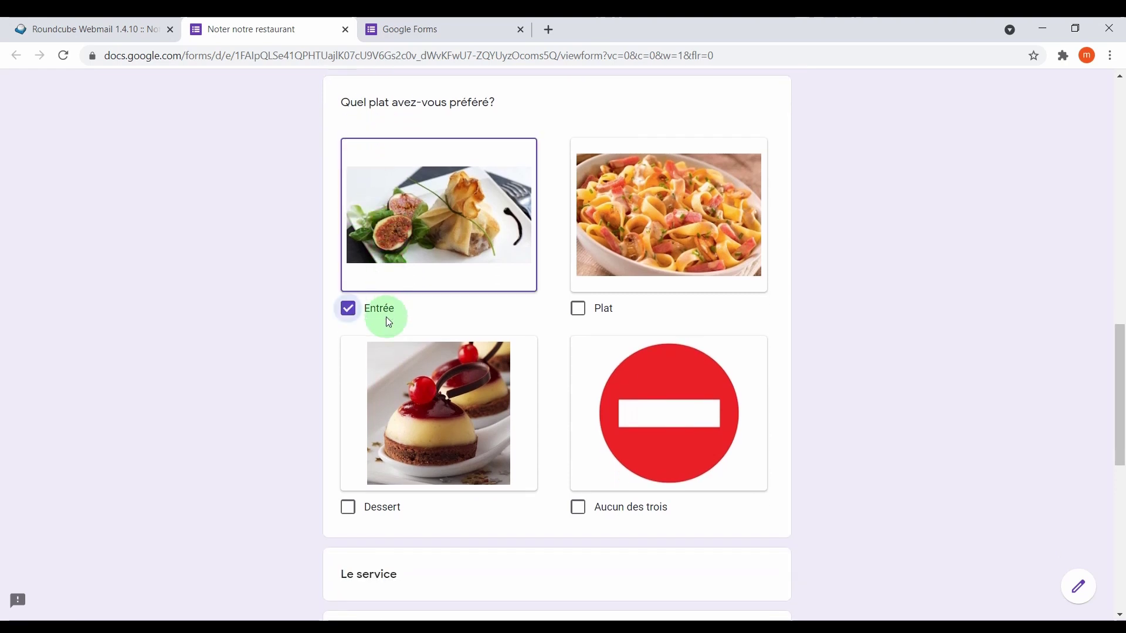
left_click(389, 349)
left_click(638, 178)
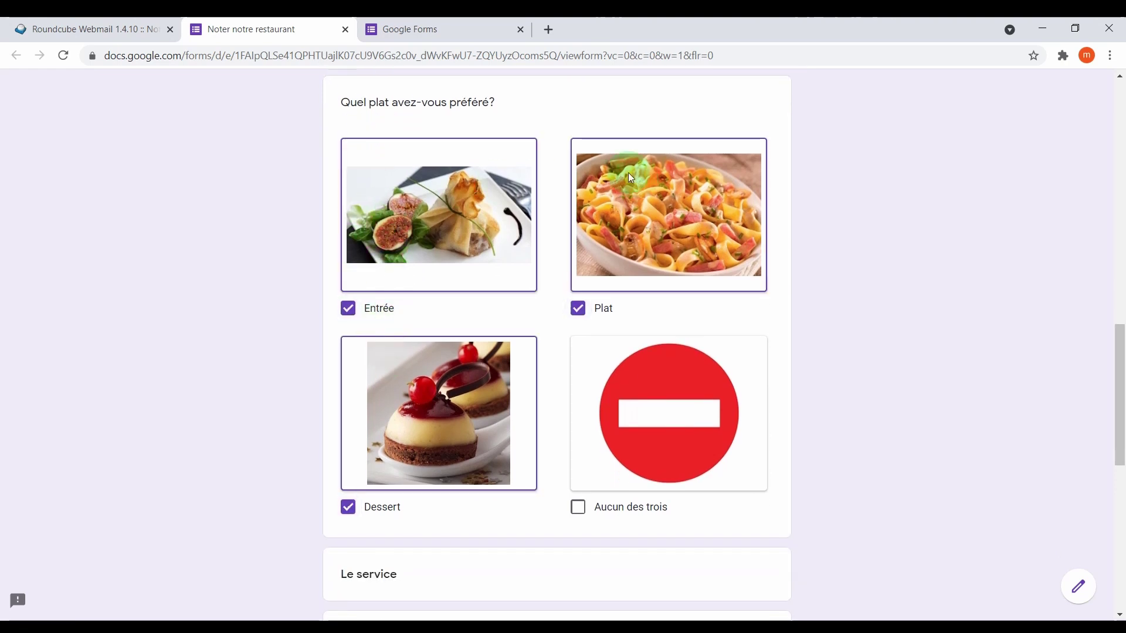
scroll(473, 284, "down", 7)
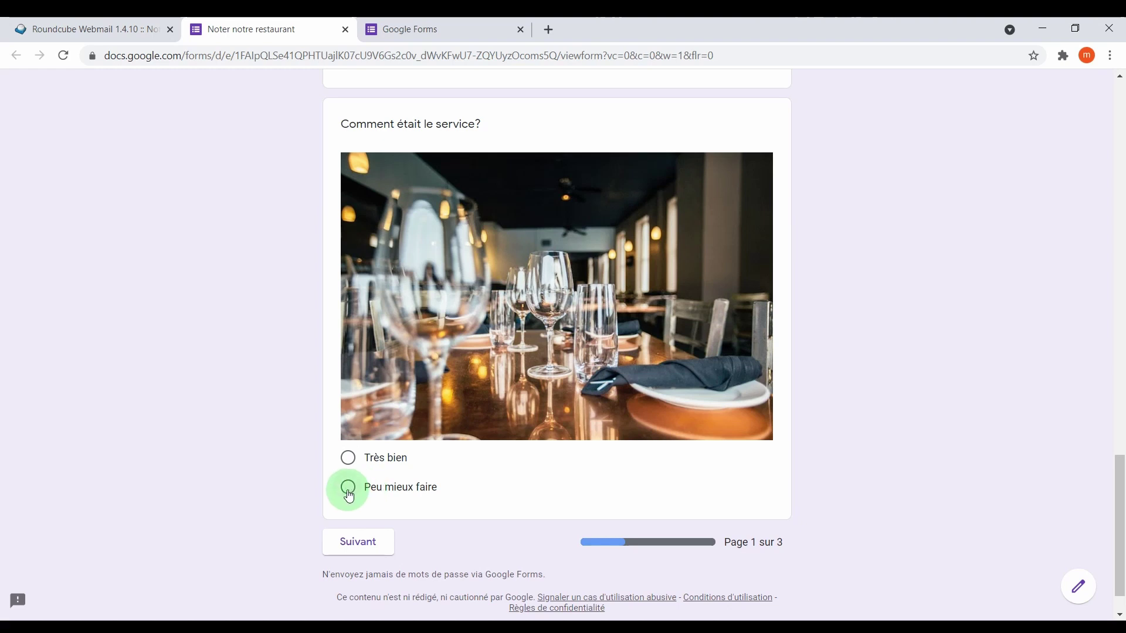
left_click(350, 492)
Advance to the video page, then play the advert, skip to about 0:24 and pause it.
left_click(362, 566)
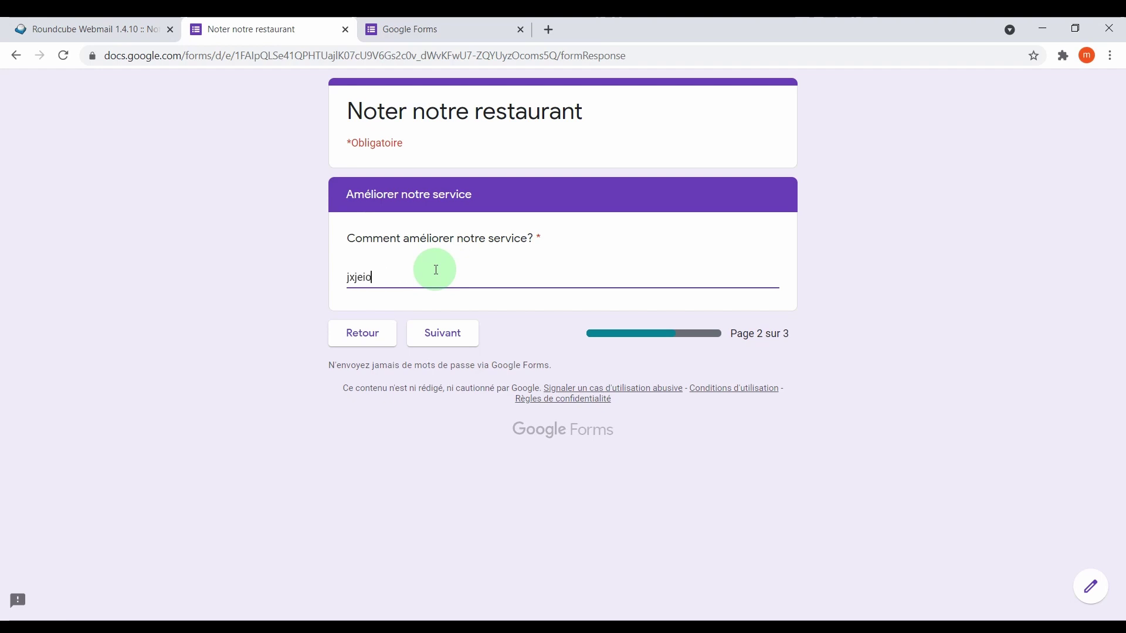
left_click(438, 331)
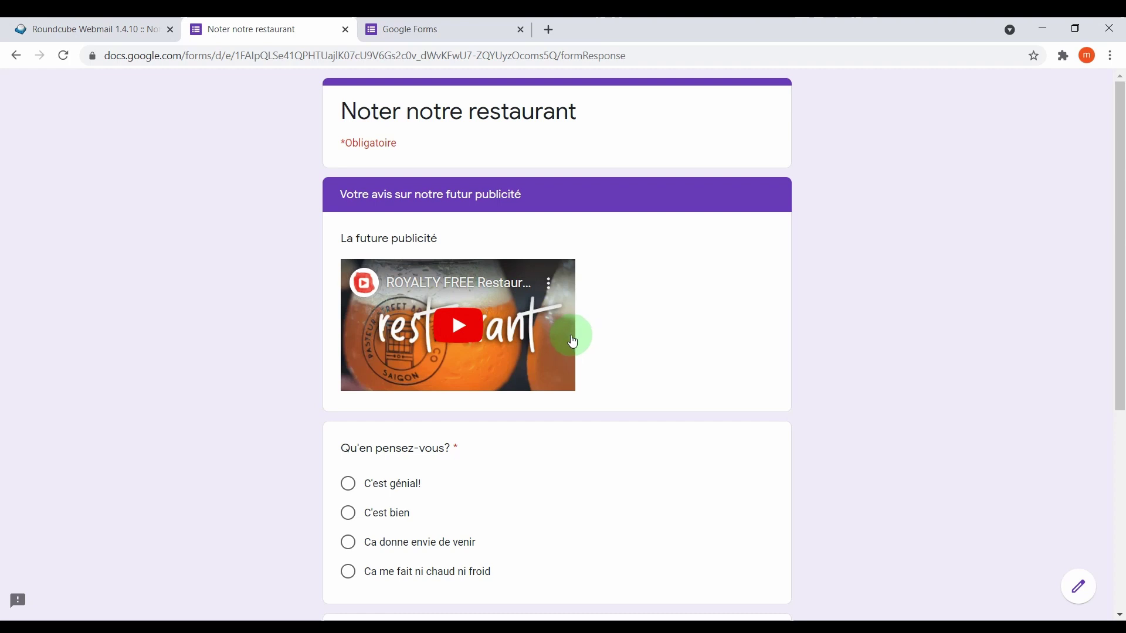
left_click(456, 327)
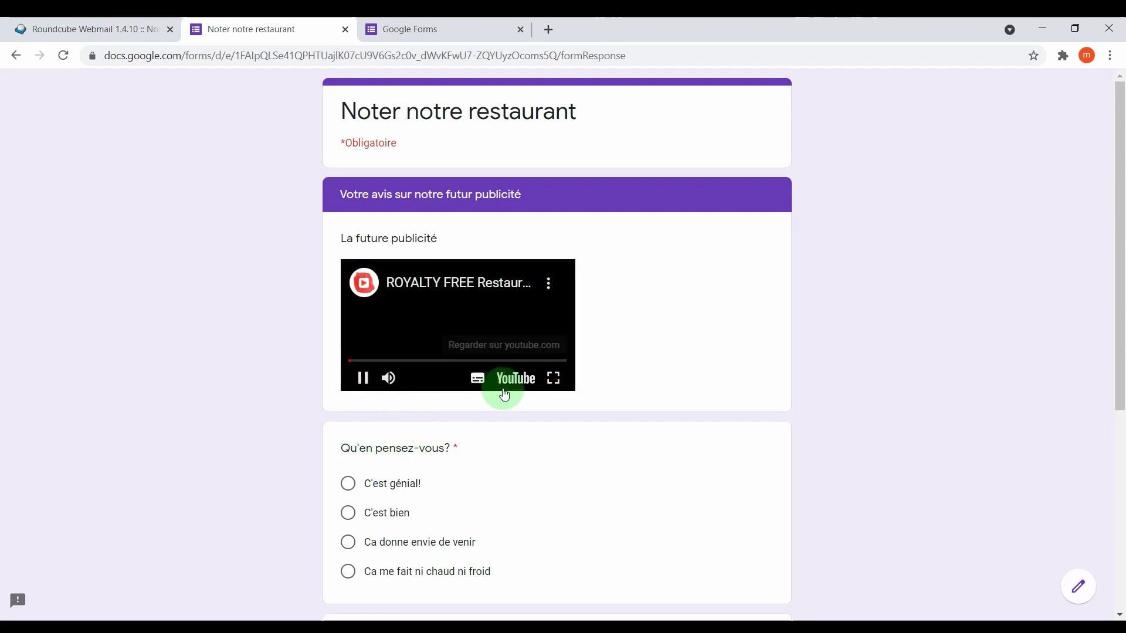
left_click_drag(387, 363, 418, 364)
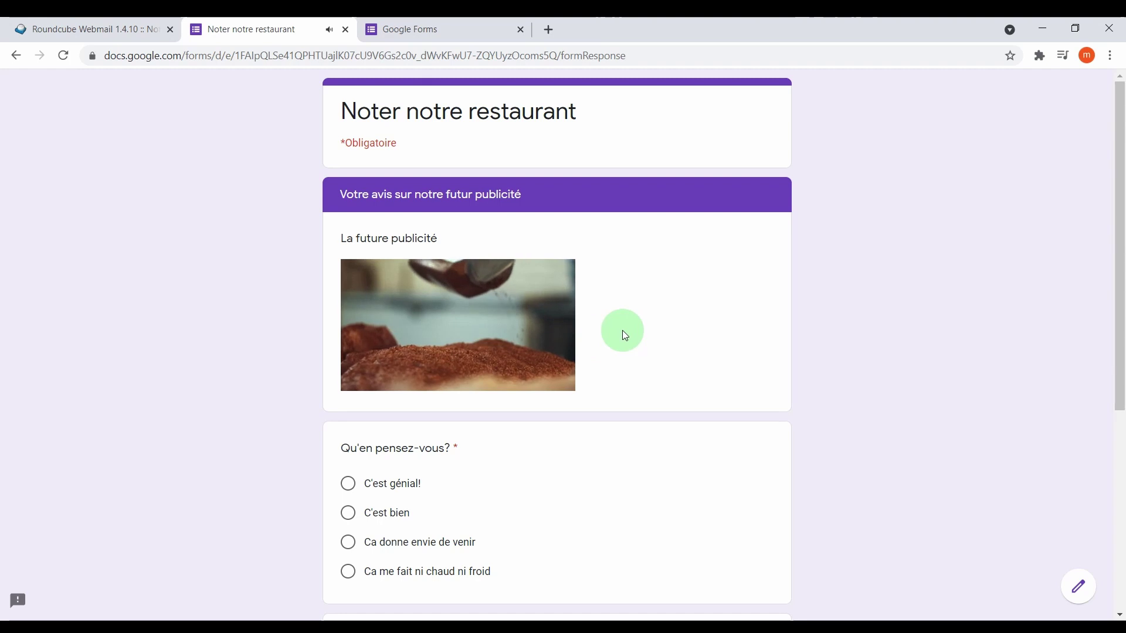
left_click(489, 322)
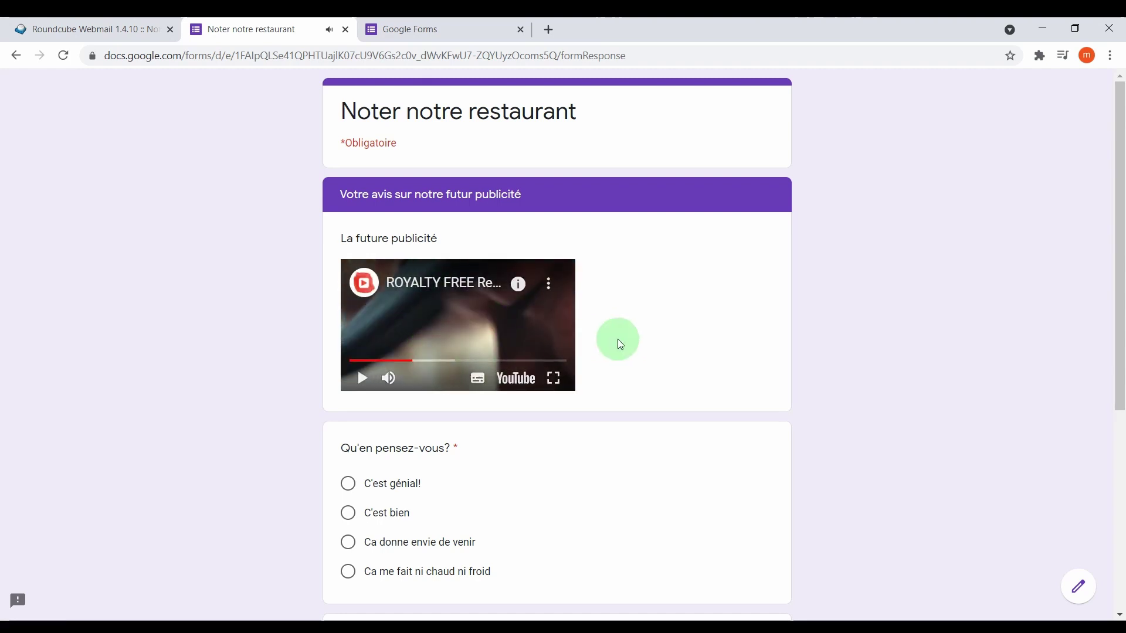
Answer C'est bien about the advert and submit without requesting a copy.
scroll(619, 341, "down", 2)
left_click(348, 366)
scroll(399, 499, "down", 2)
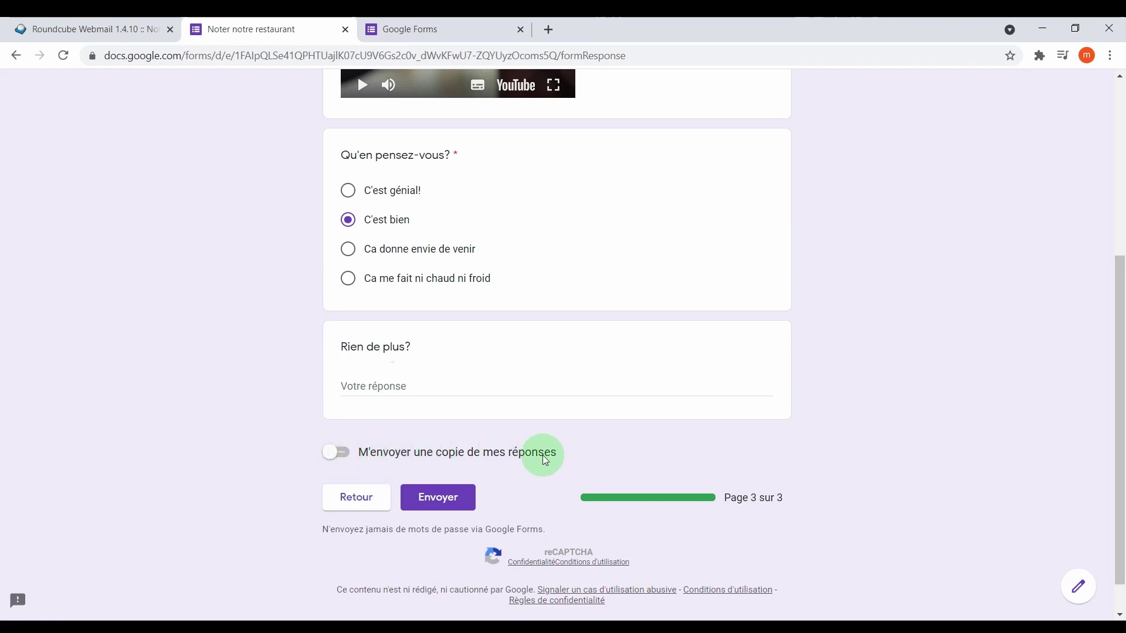
left_click(343, 454)
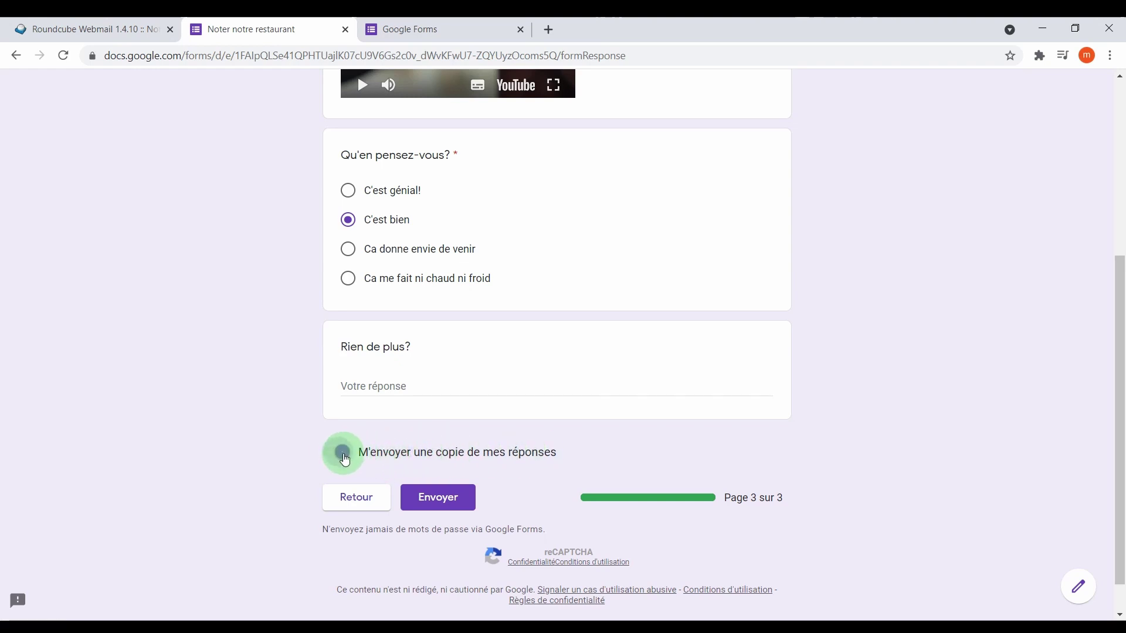
left_click(342, 454)
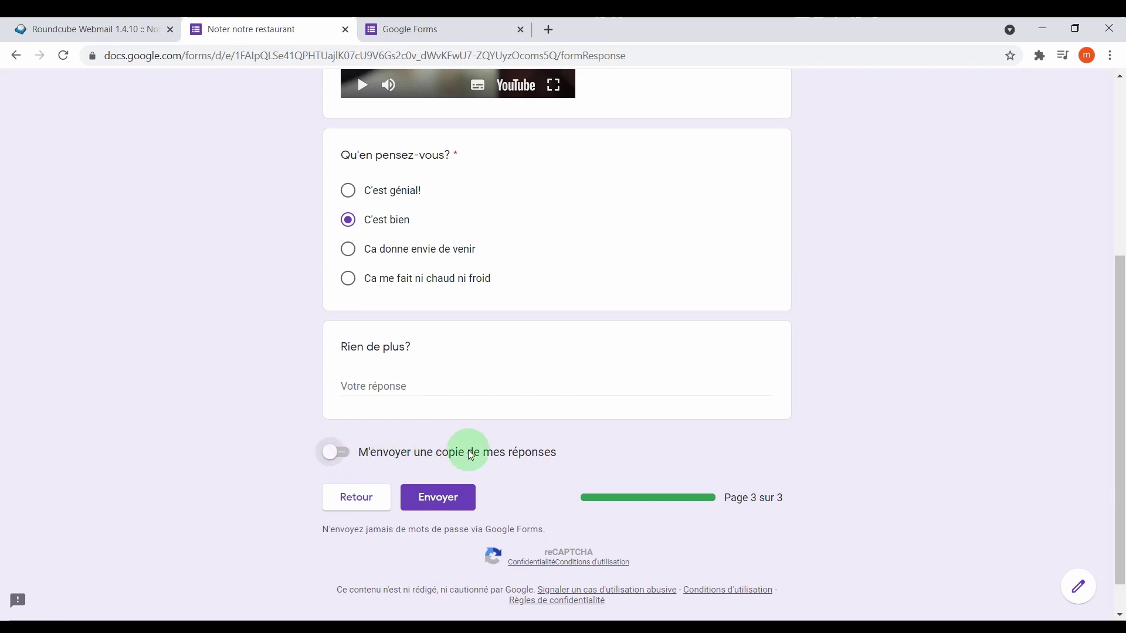
left_click(449, 503)
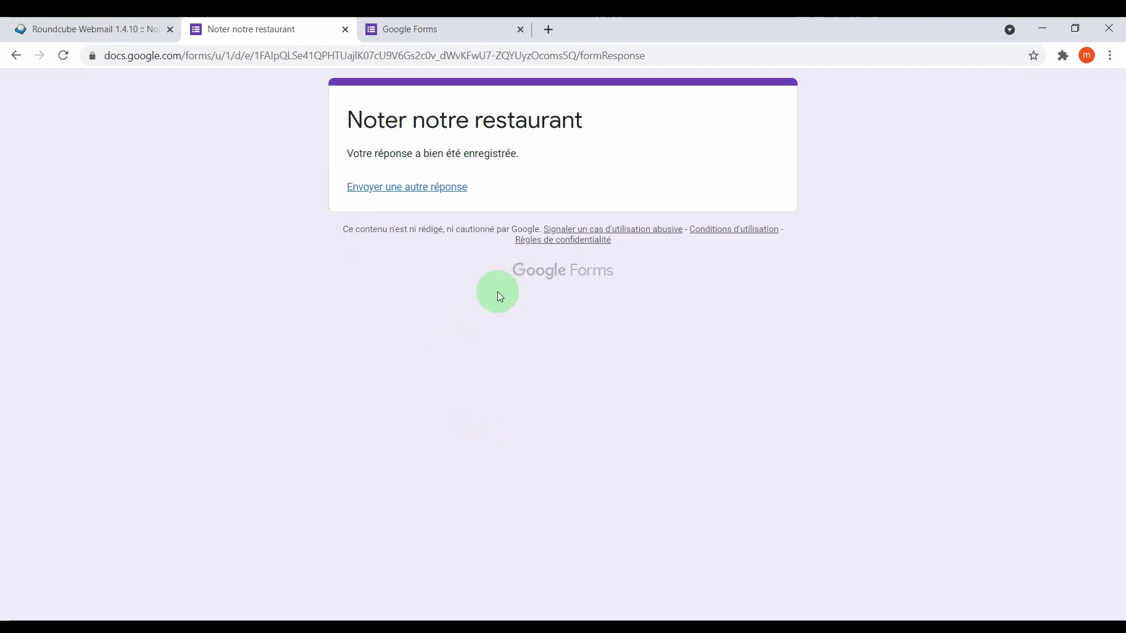
Return to the Forms home page and open Formulaire restaurant in the editor.
left_click(432, 30)
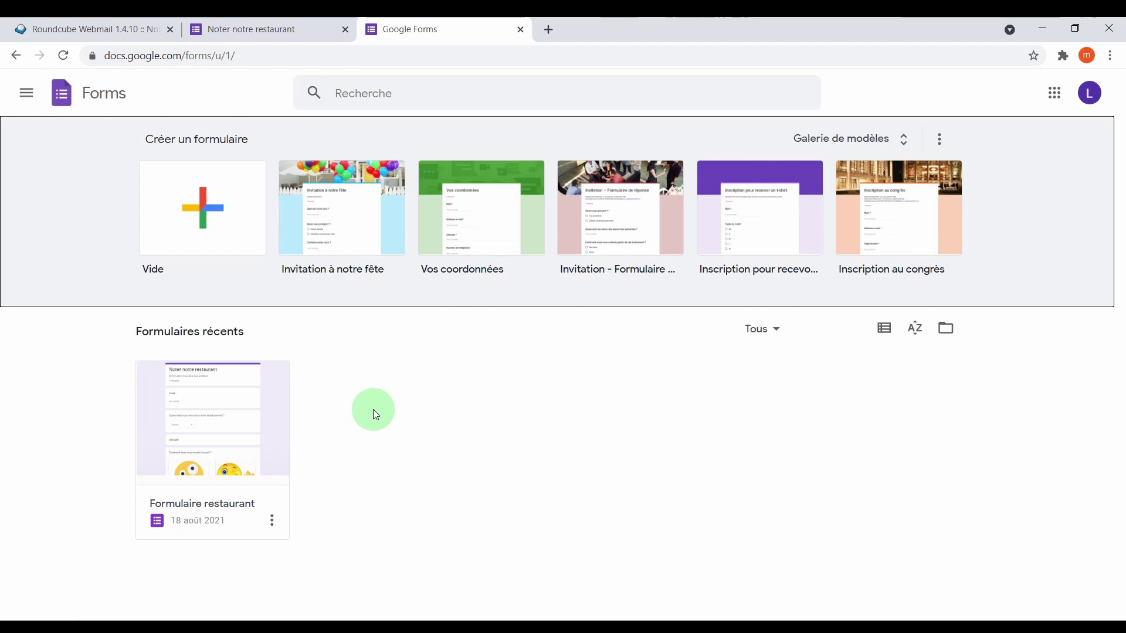
left_click(1054, 93)
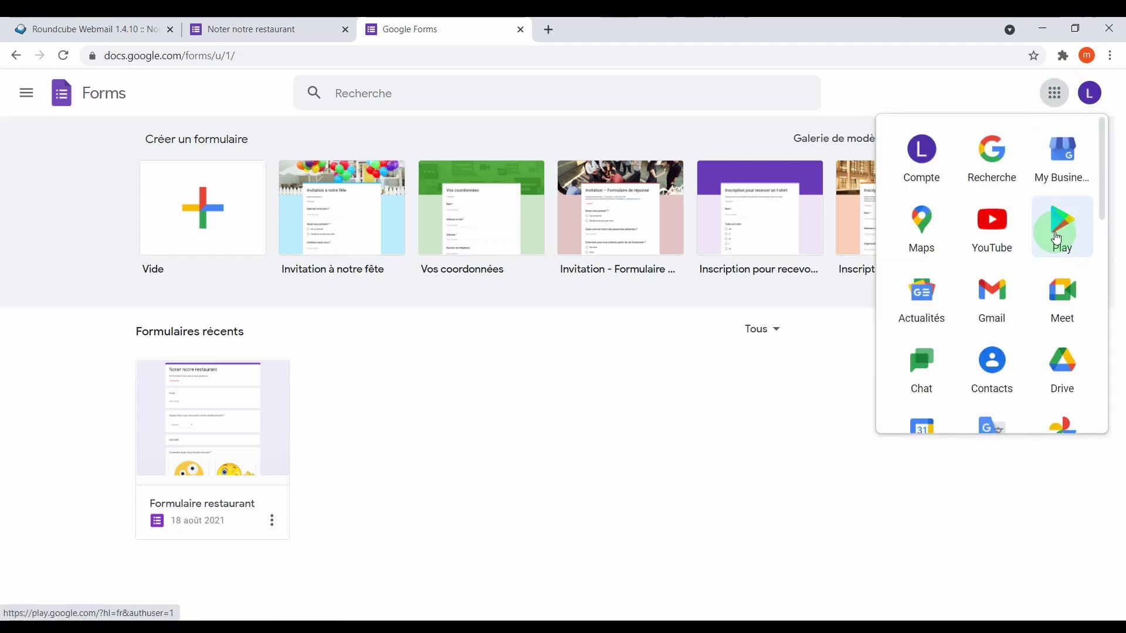
scroll(984, 229, "down", 10)
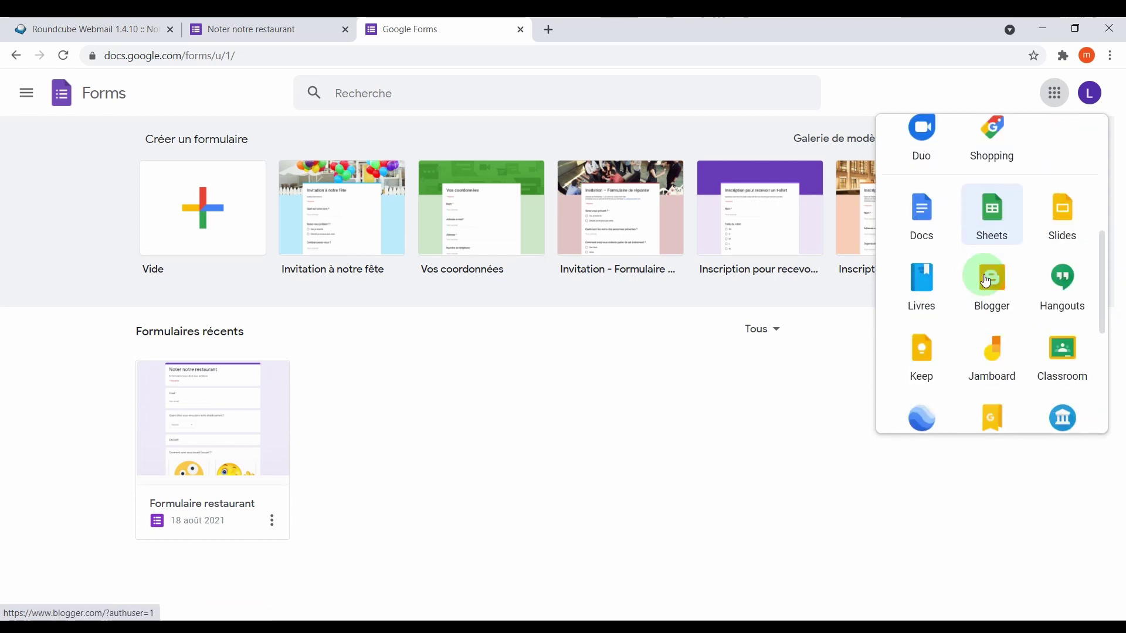
left_click(399, 433)
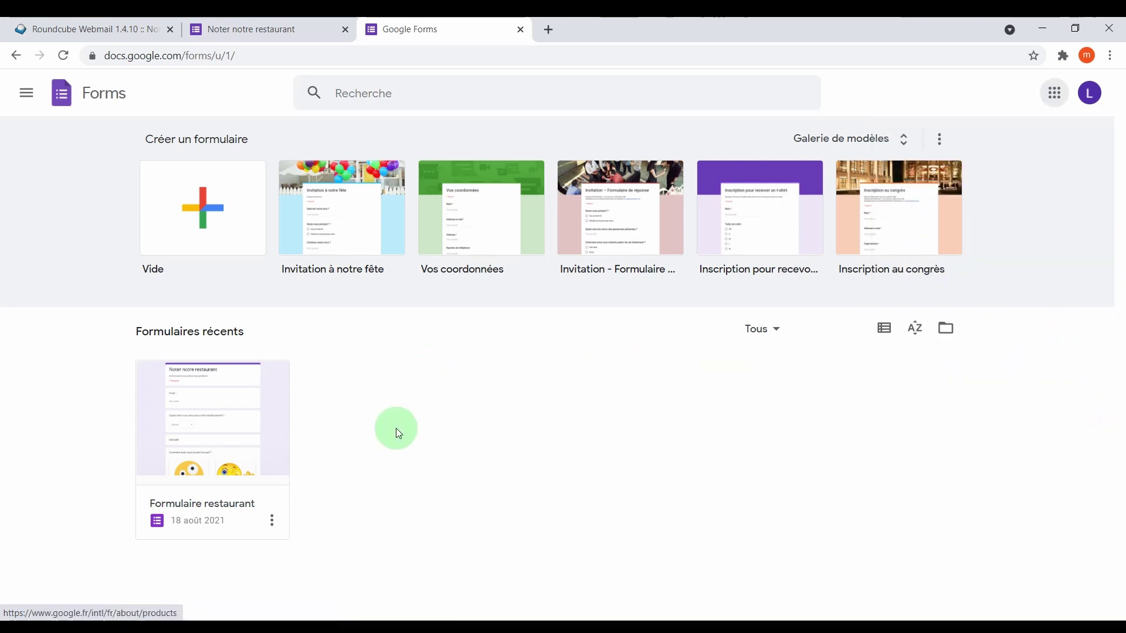
left_click(207, 421)
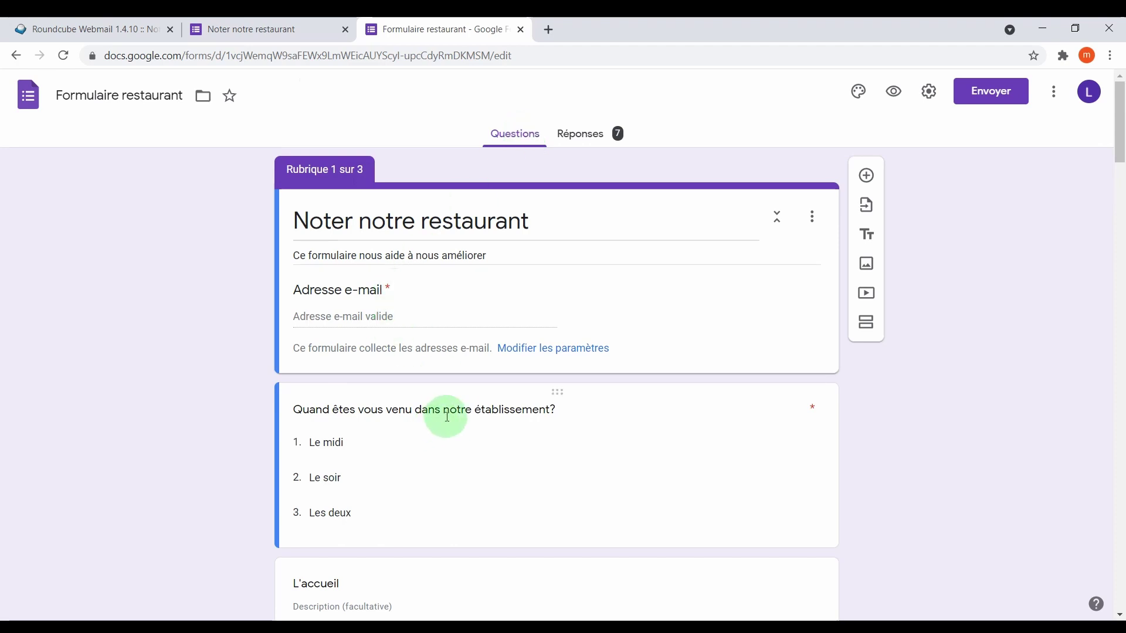
scroll(449, 399, "down", 8)
scroll(452, 385, "up", 10)
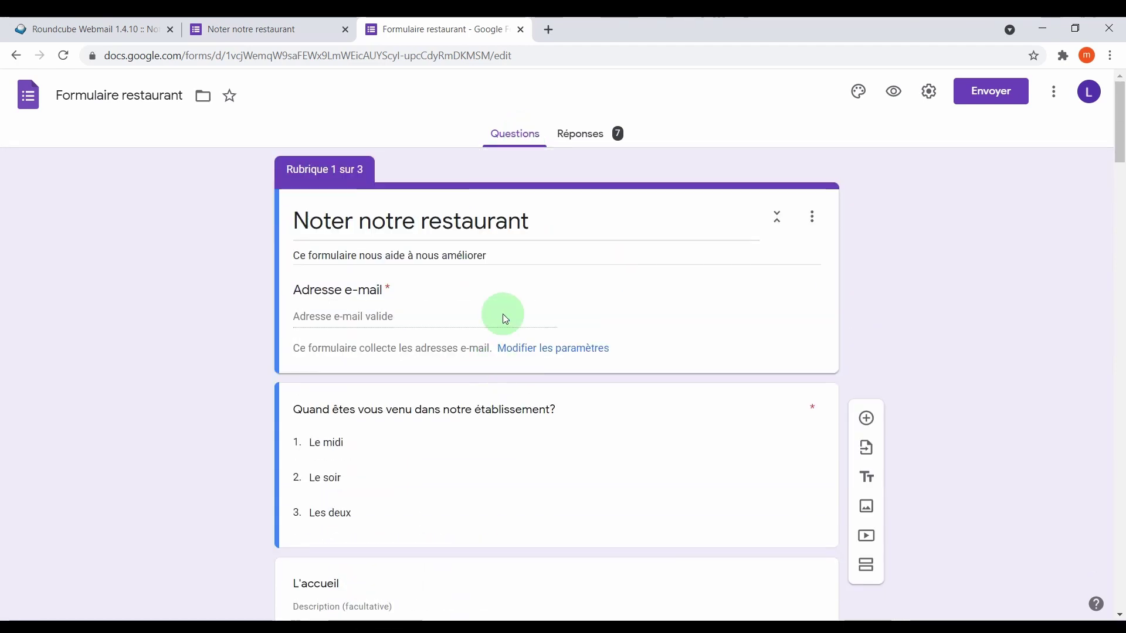
left_click(592, 139)
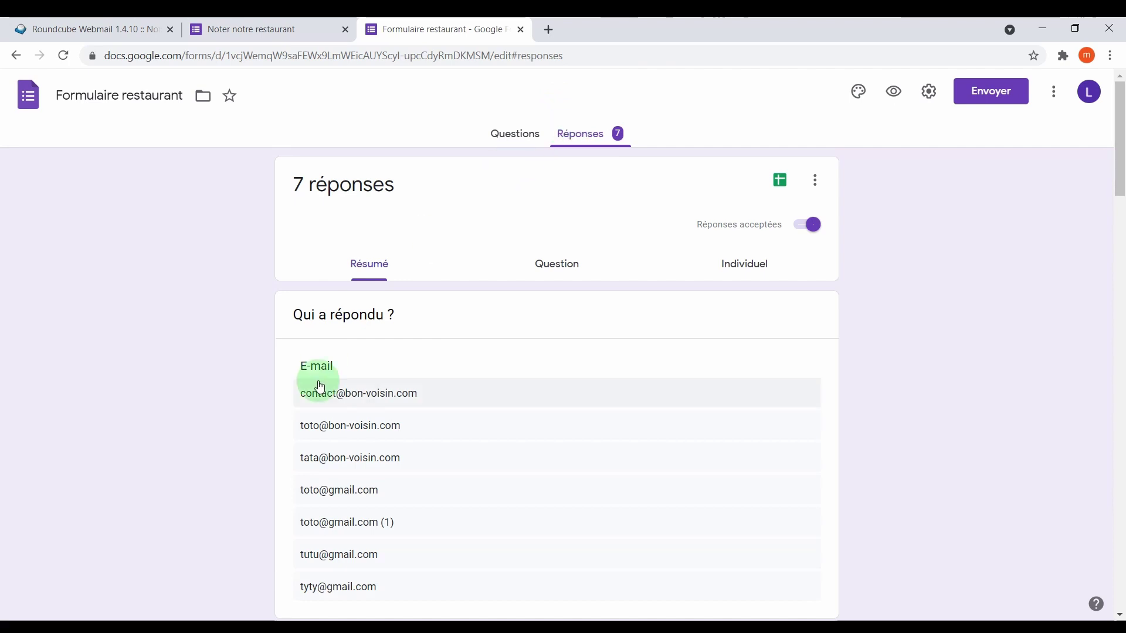
scroll(369, 322, "down", 1)
scroll(378, 496, "down", 3)
scroll(378, 496, "down", 1)
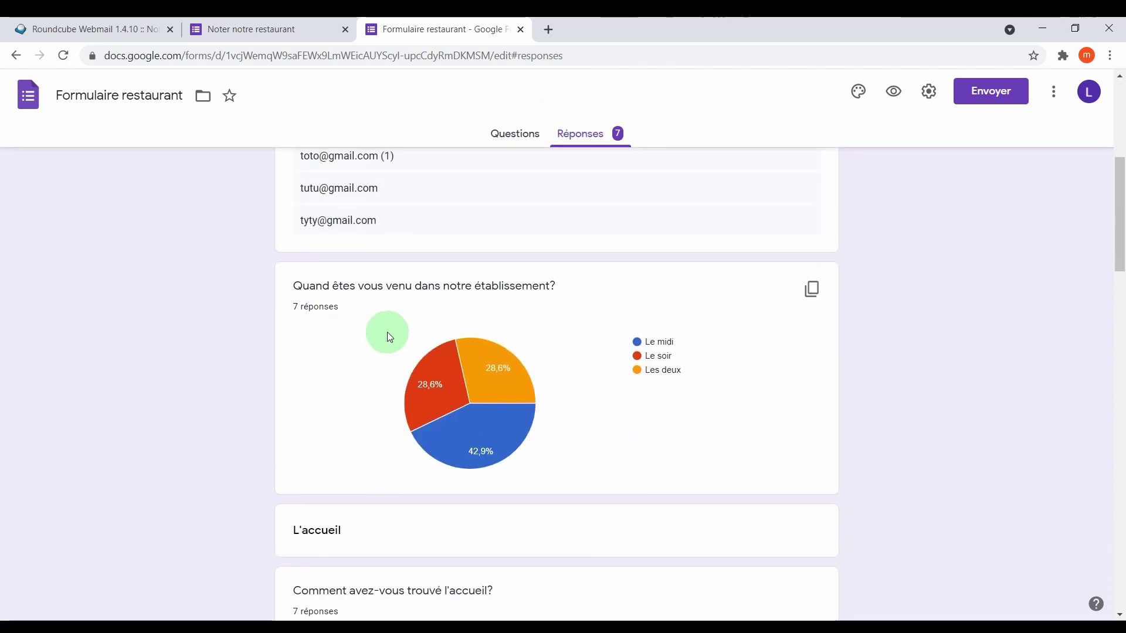
scroll(413, 345, "down", 2)
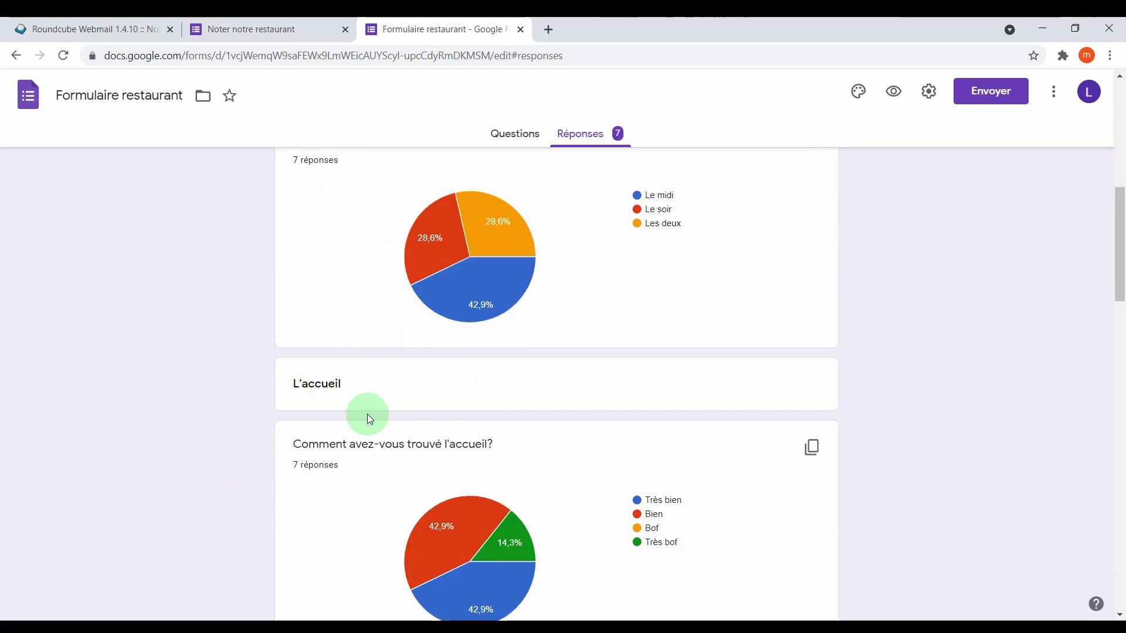
scroll(431, 395, "down", 3)
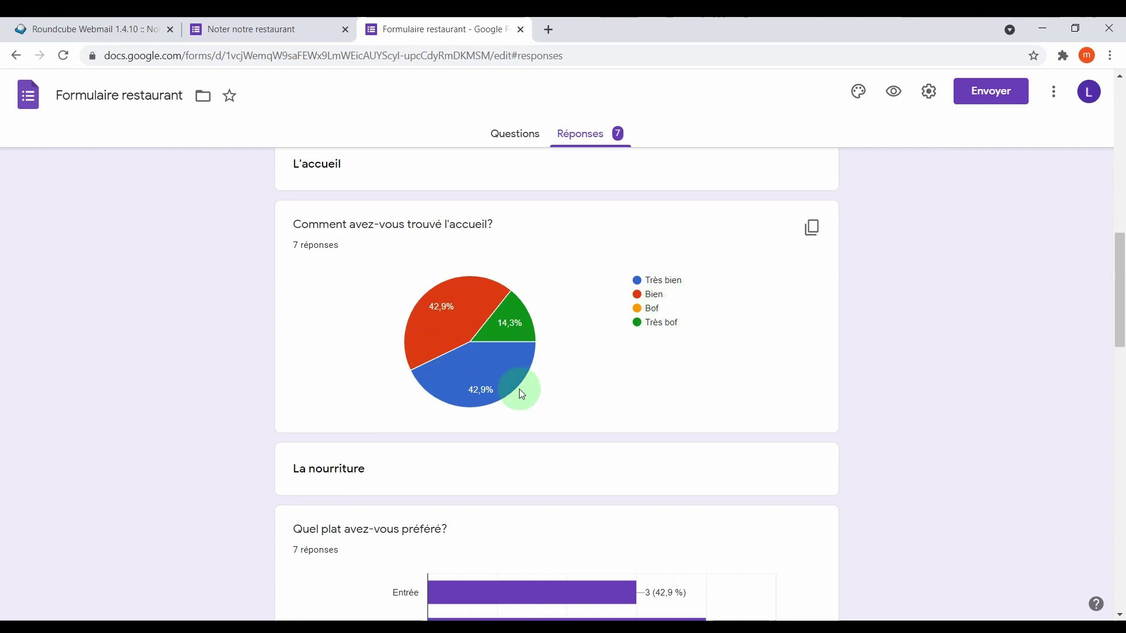
scroll(530, 386, "down", 7)
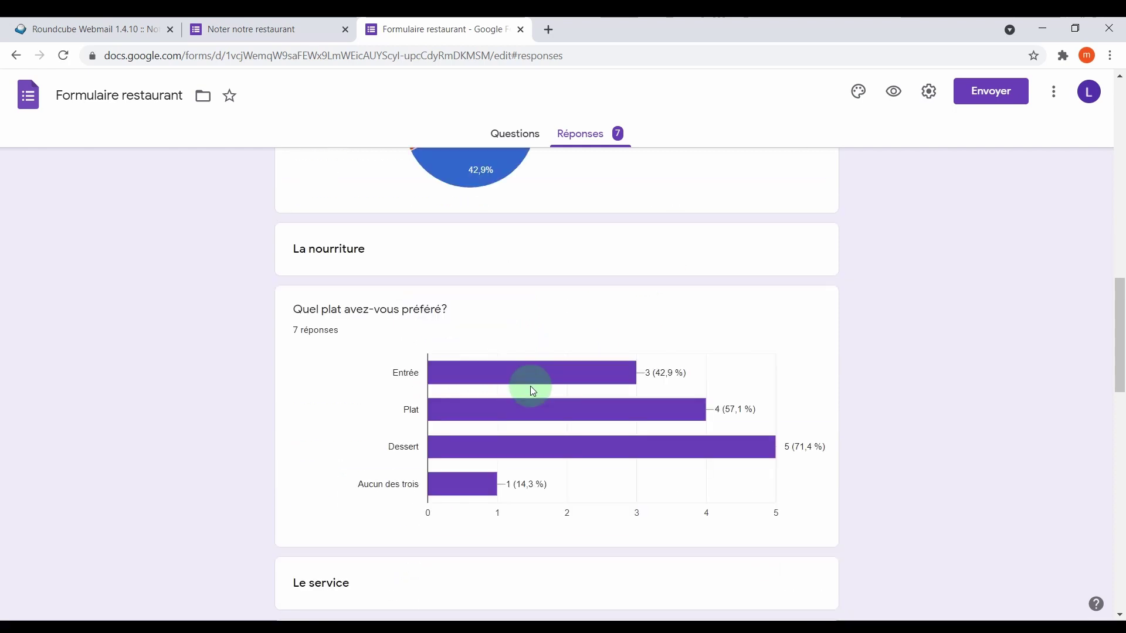
scroll(428, 371, "down", 6)
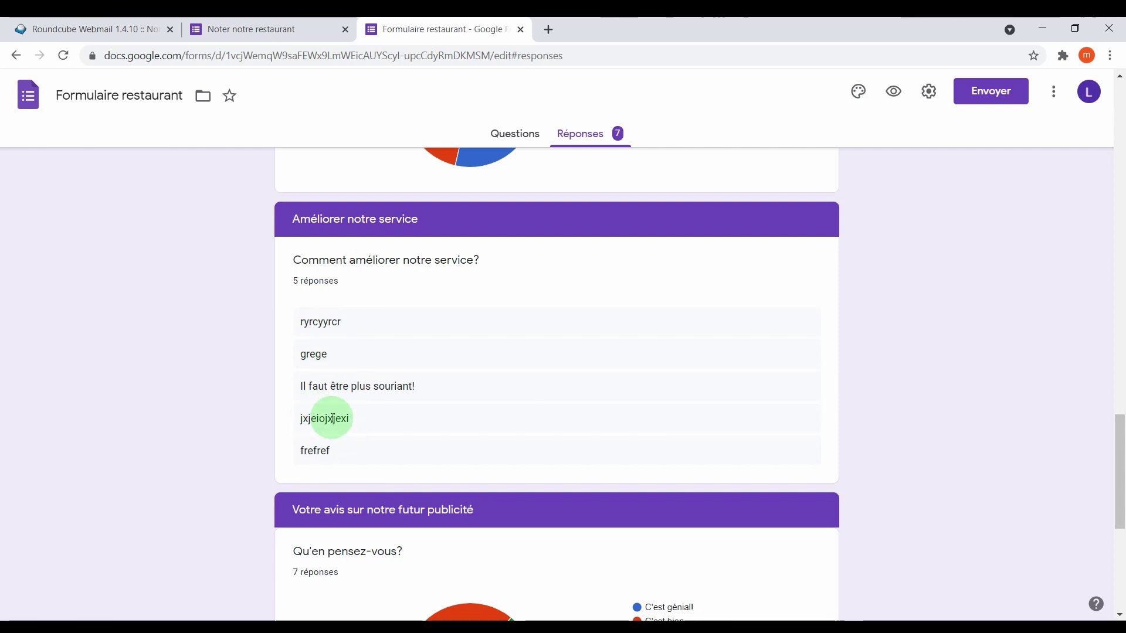
left_click_drag(304, 387, 441, 382)
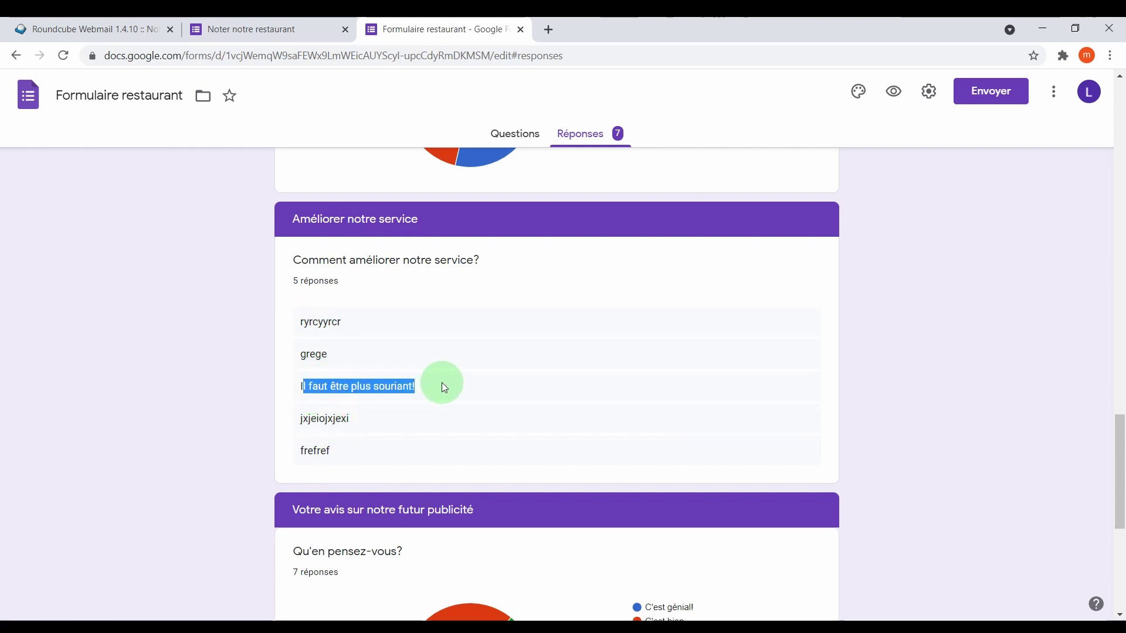
left_click(441, 382)
scroll(441, 382, "down", 5)
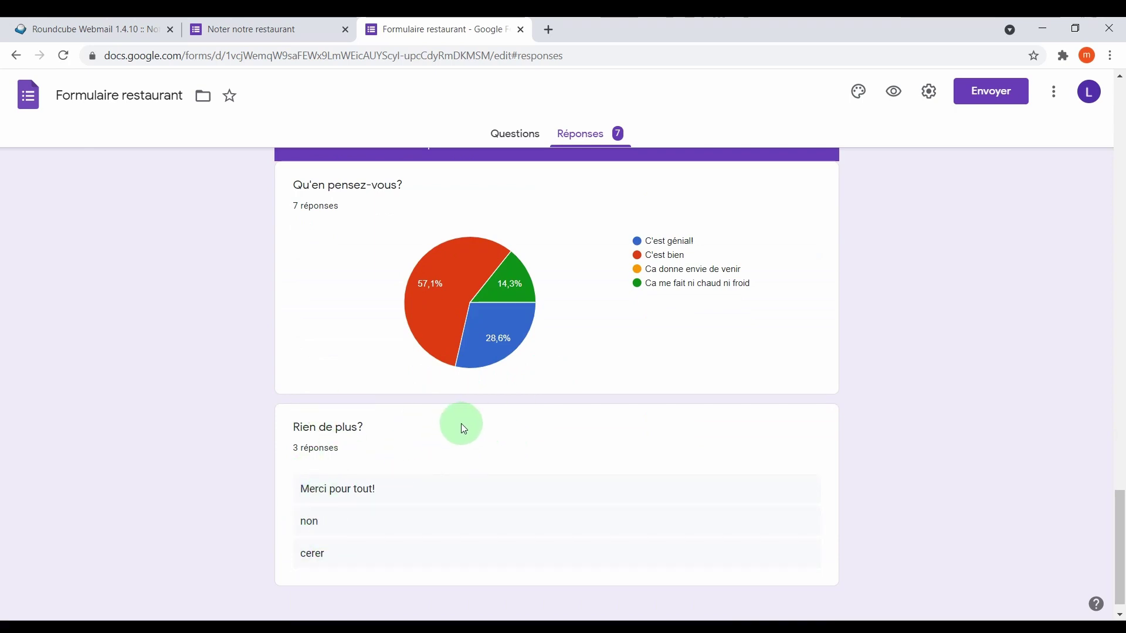
scroll(528, 384, "up", 12)
scroll(493, 372, "up", 10)
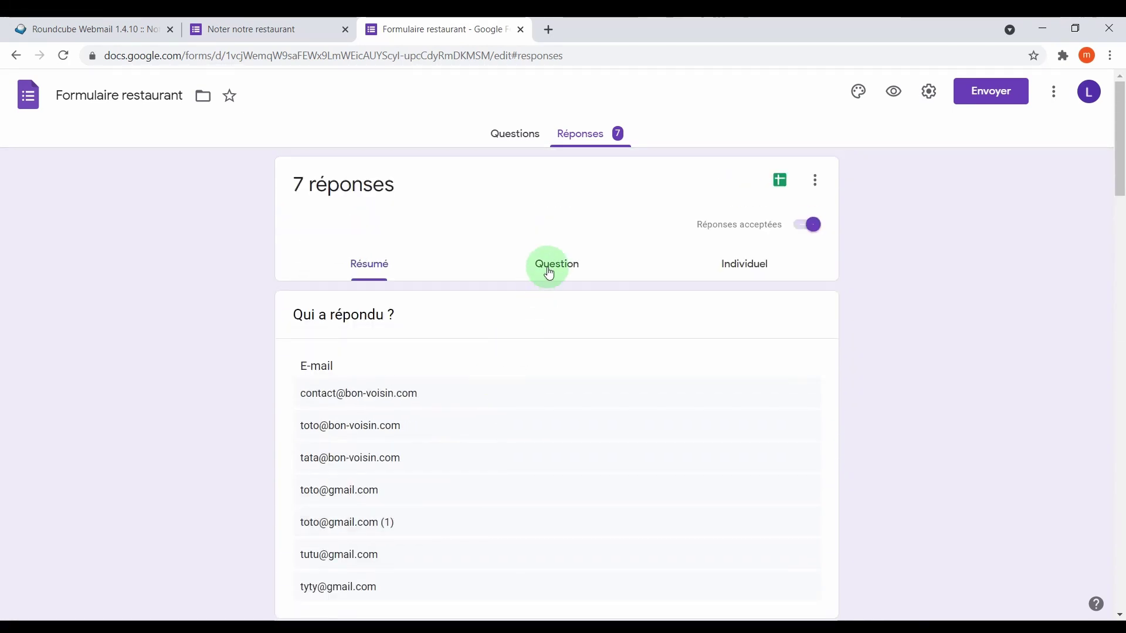
Browse responses question by question up to Comment était le service?
left_click(549, 273)
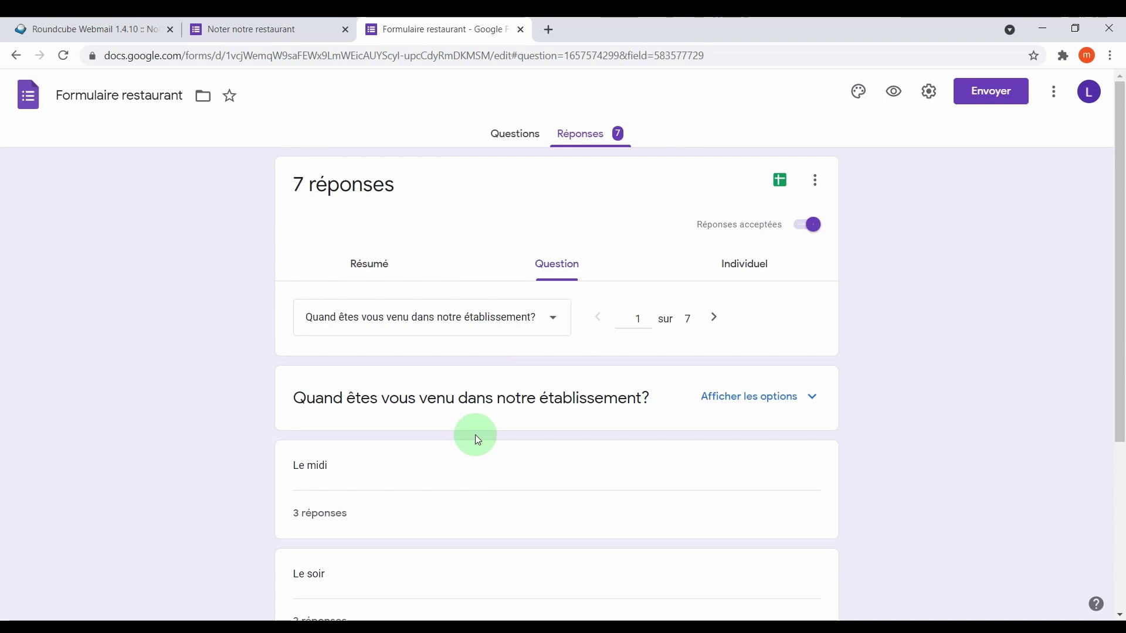
scroll(475, 435, "down", 4)
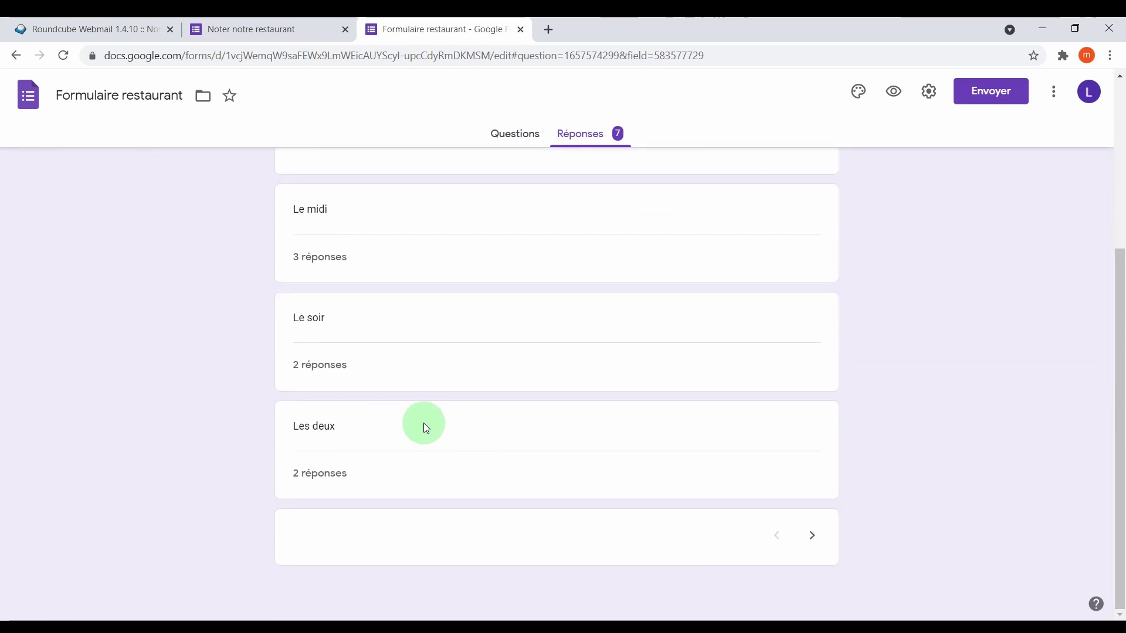
scroll(462, 322, "up", 4)
left_click(718, 320)
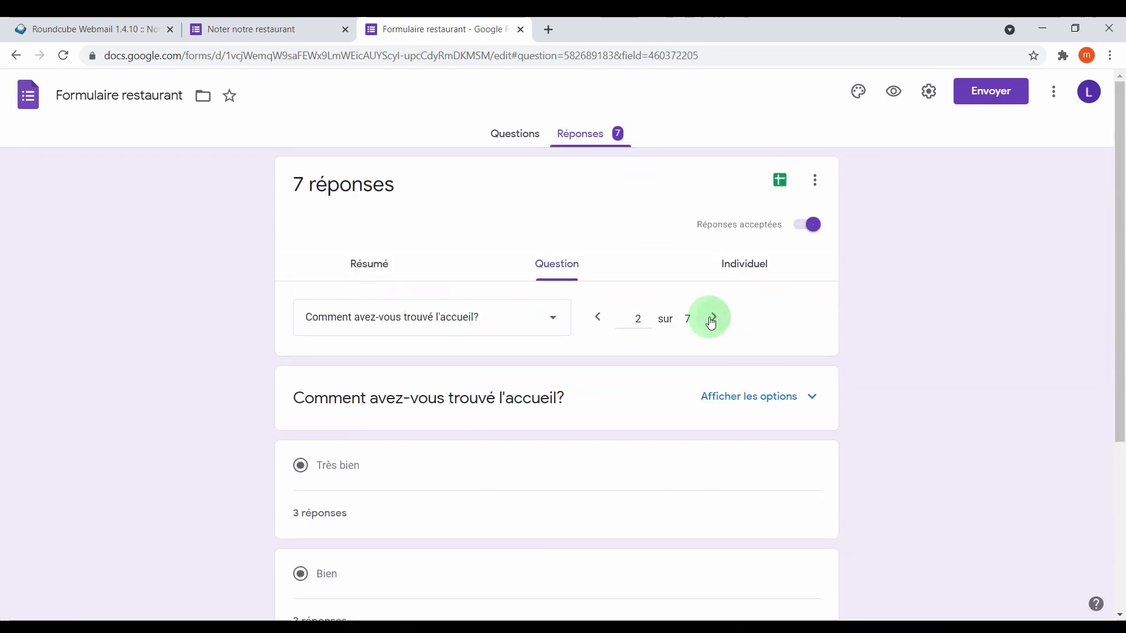
left_click(712, 321)
left_click(712, 319)
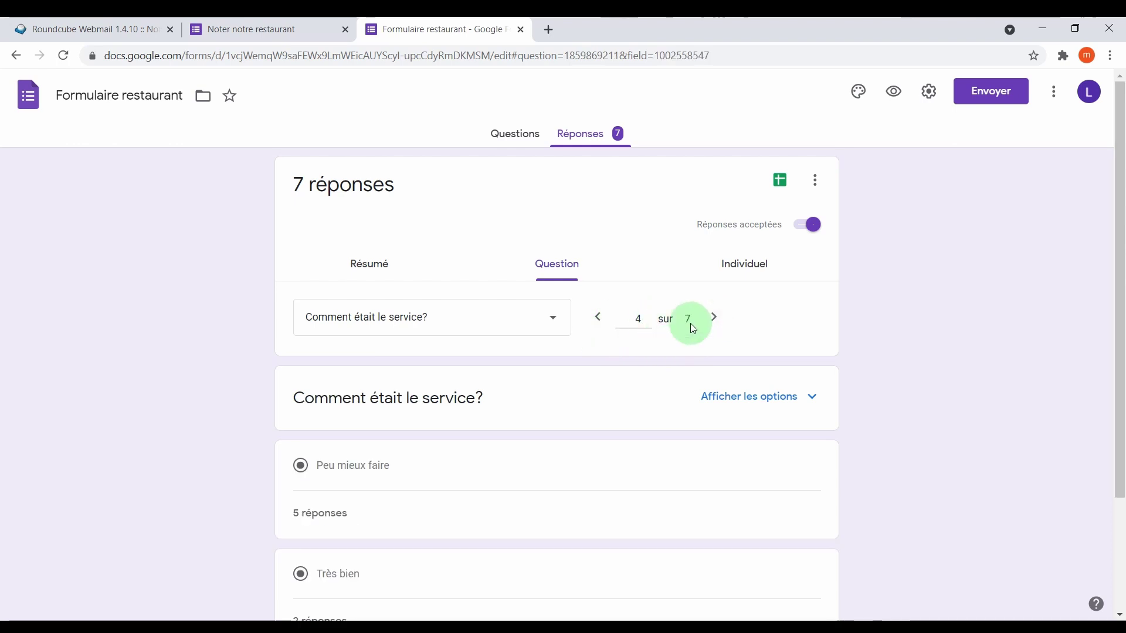
Switch to individual responses and view the last respondent's answers, response 7 of 7.
left_click(748, 275)
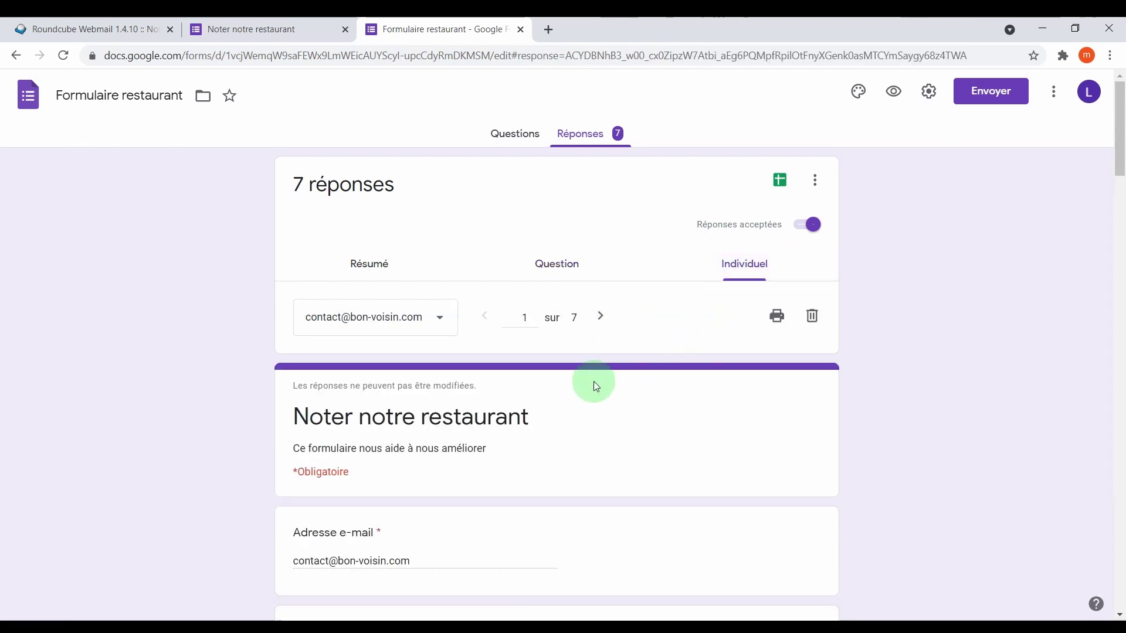
left_click(422, 317)
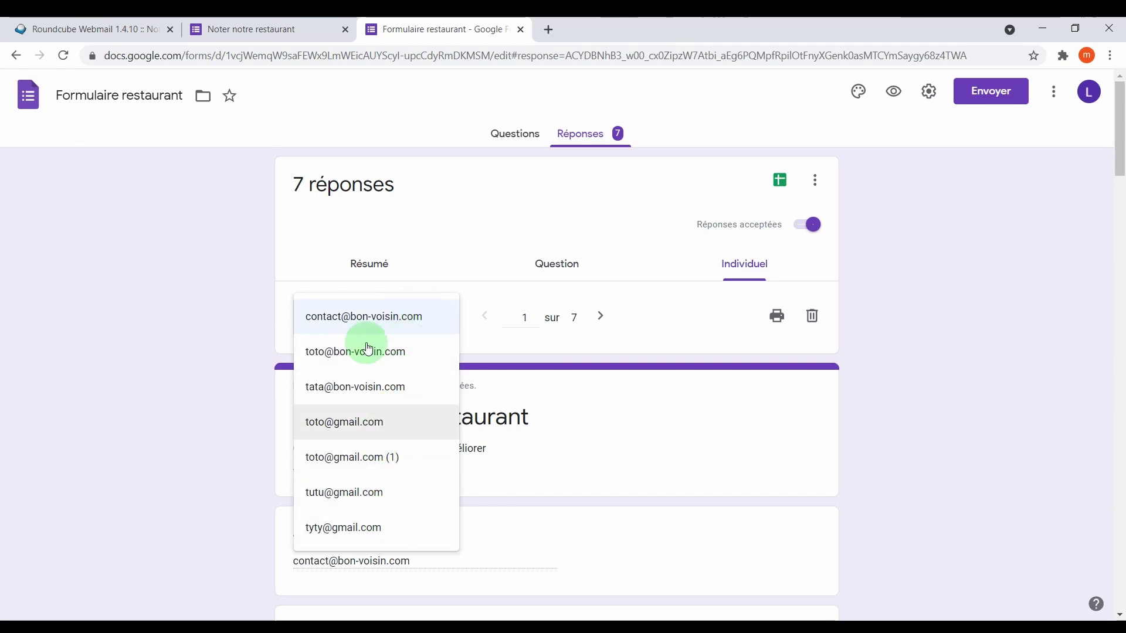
left_click(341, 528)
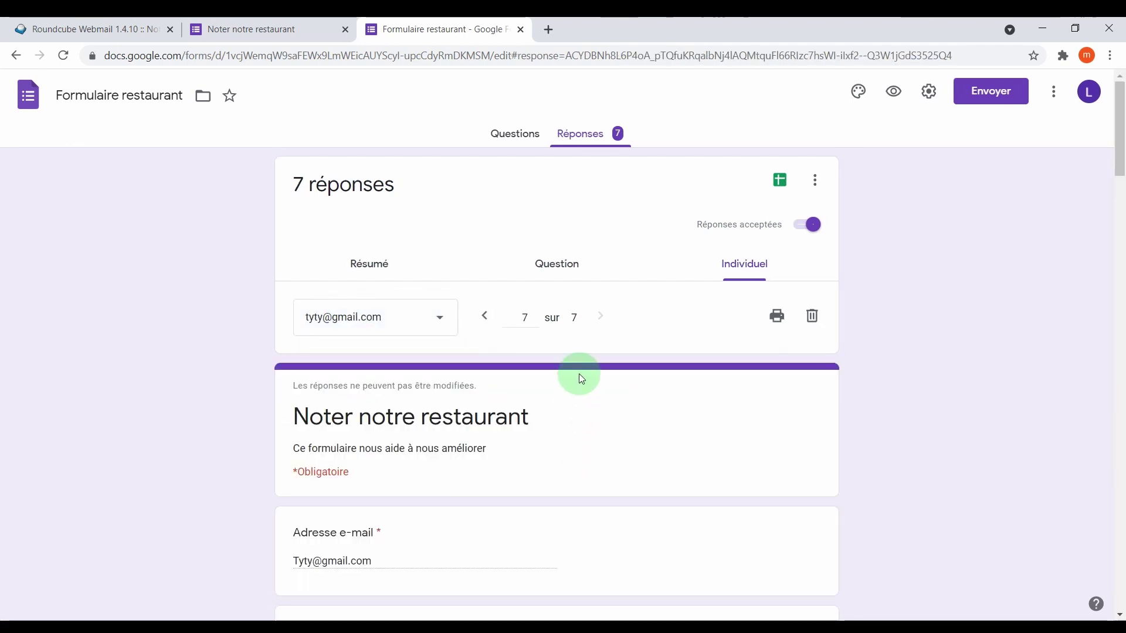
left_click(560, 321)
left_click(599, 320)
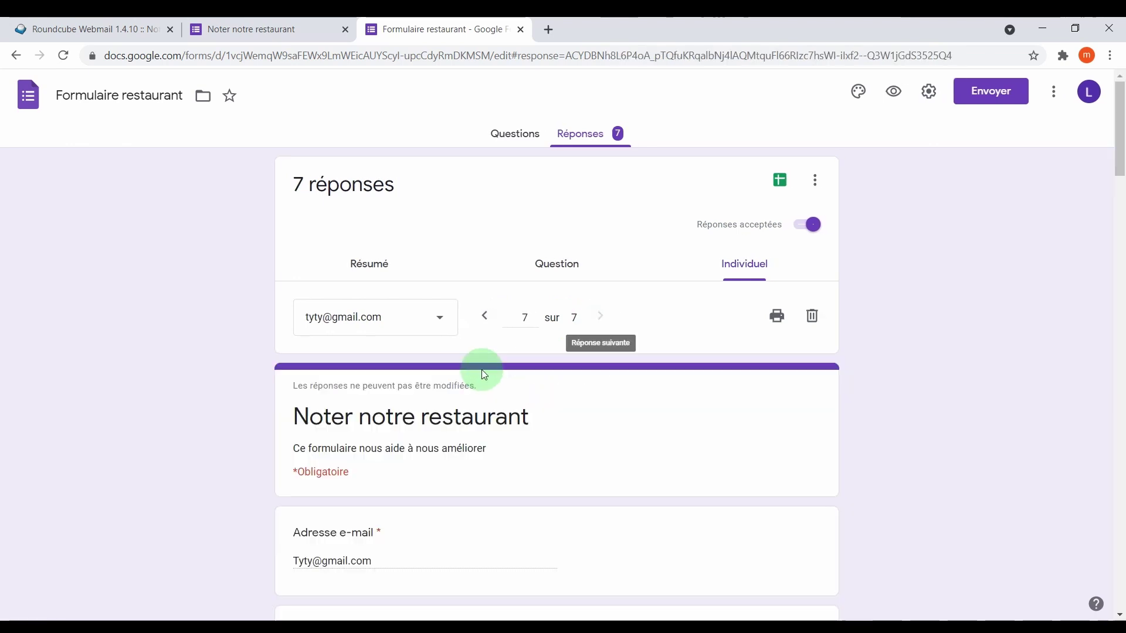
scroll(604, 421, "down", 3)
scroll(604, 420, "down", 3)
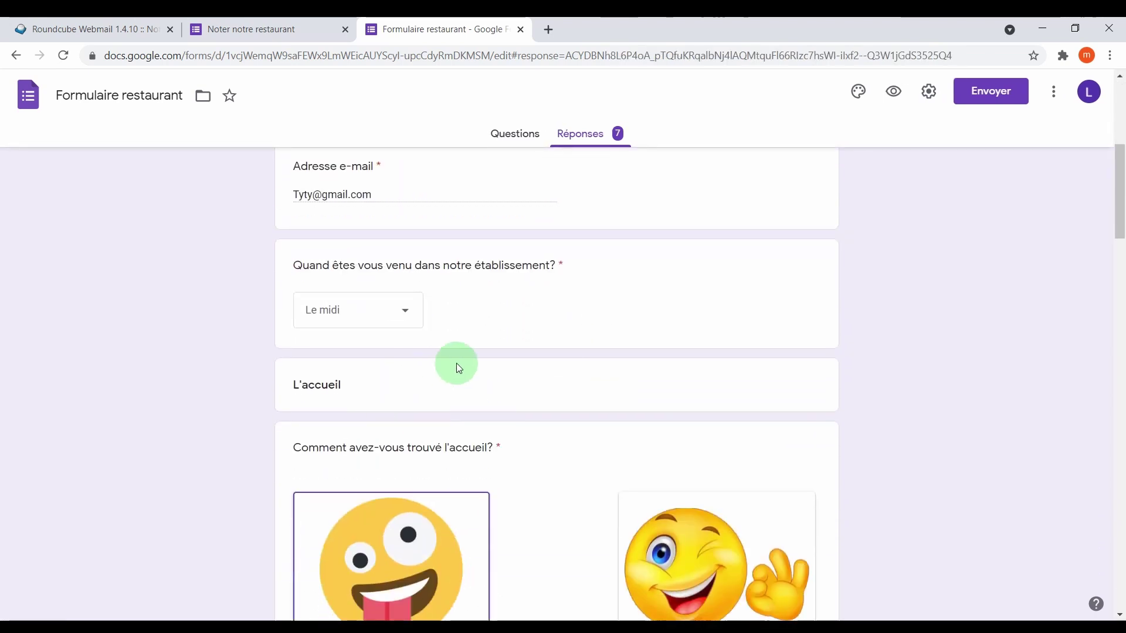
scroll(447, 376, "down", 5)
scroll(535, 364, "down", 5)
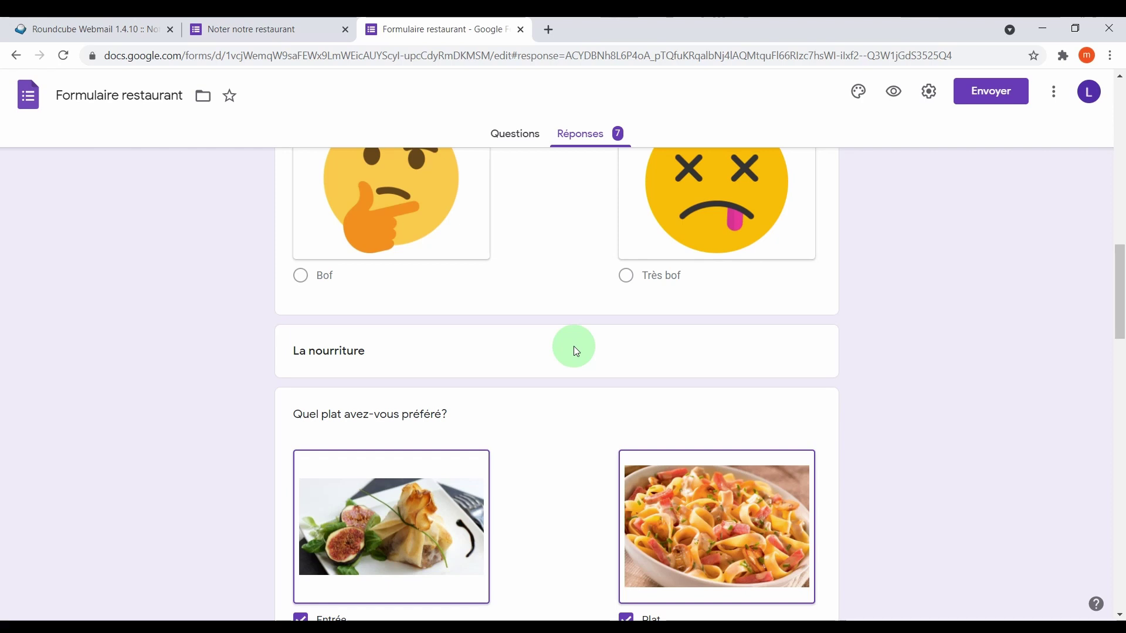
Go back to Forms home and create a form from the Invitation à notre fête template.
left_click(31, 97)
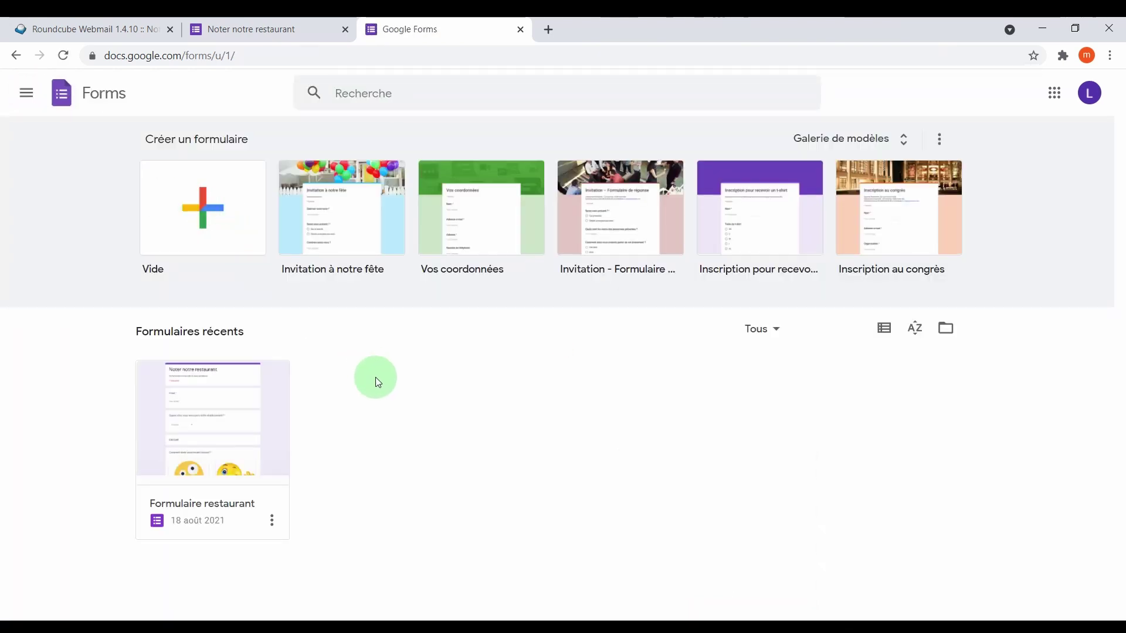
left_click(326, 220)
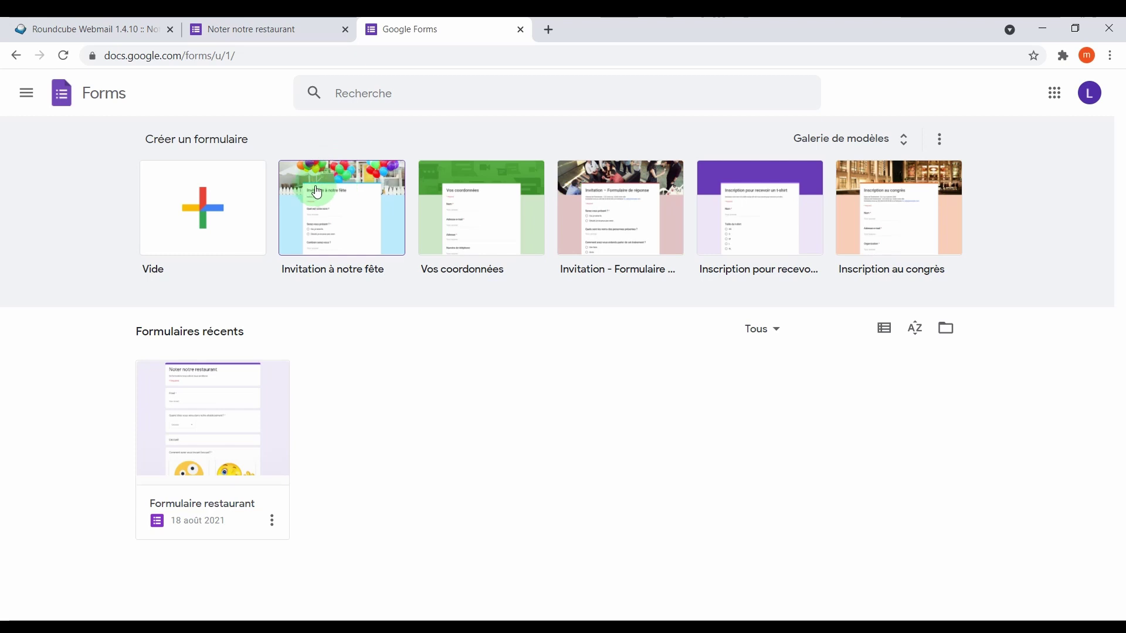
left_click(354, 218)
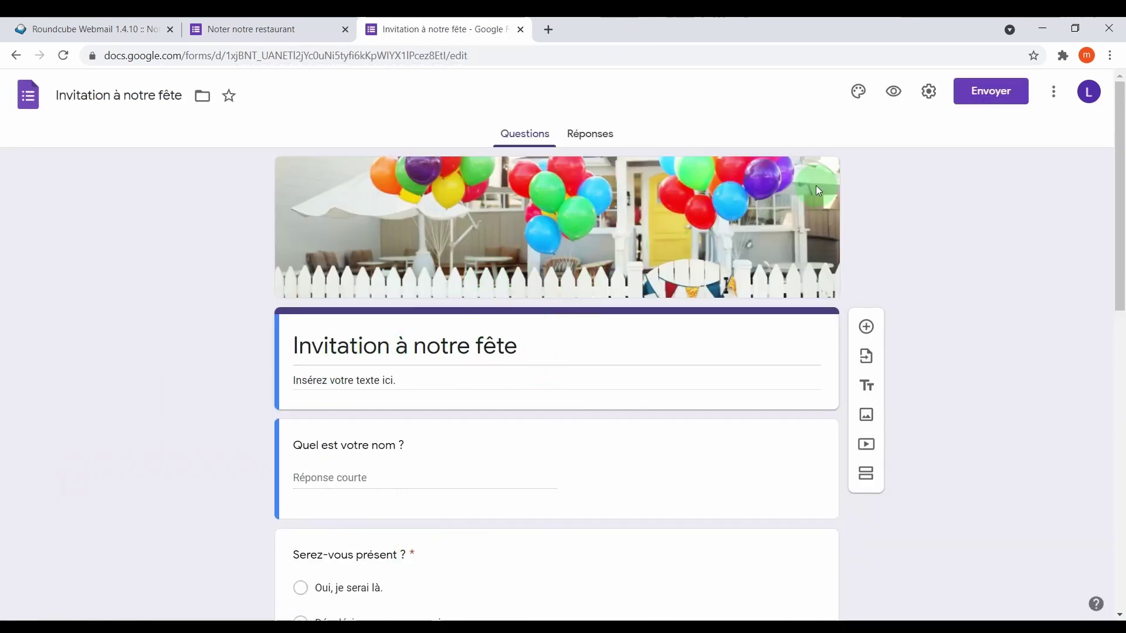
Give the invitation a blue theme, the light-blue background swatch and Formel font style.
left_click(858, 94)
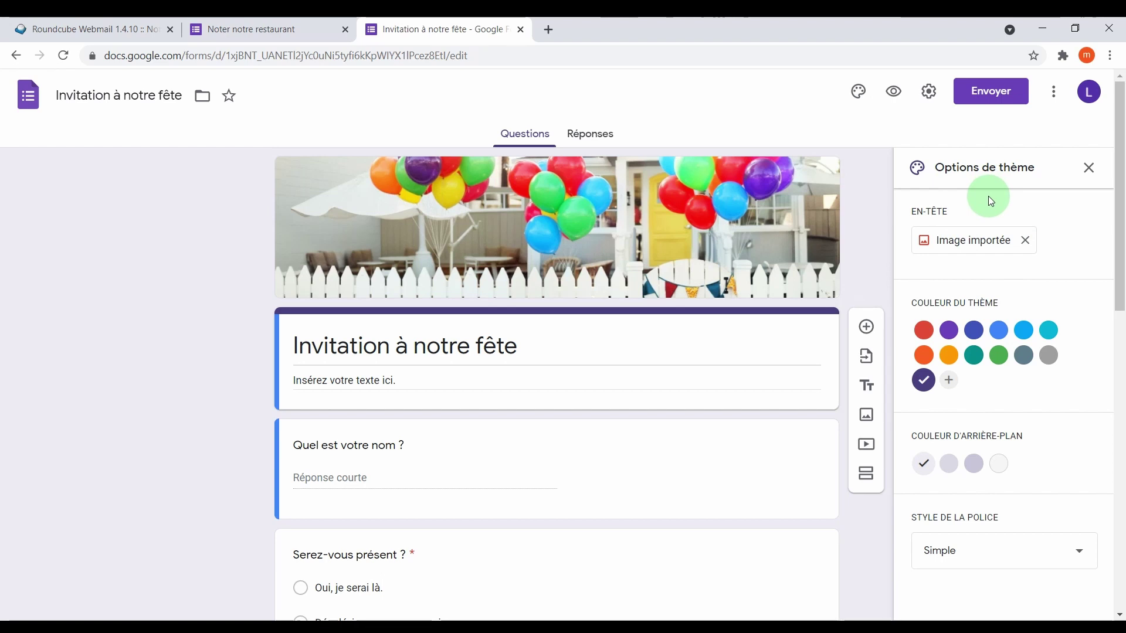
left_click(962, 348)
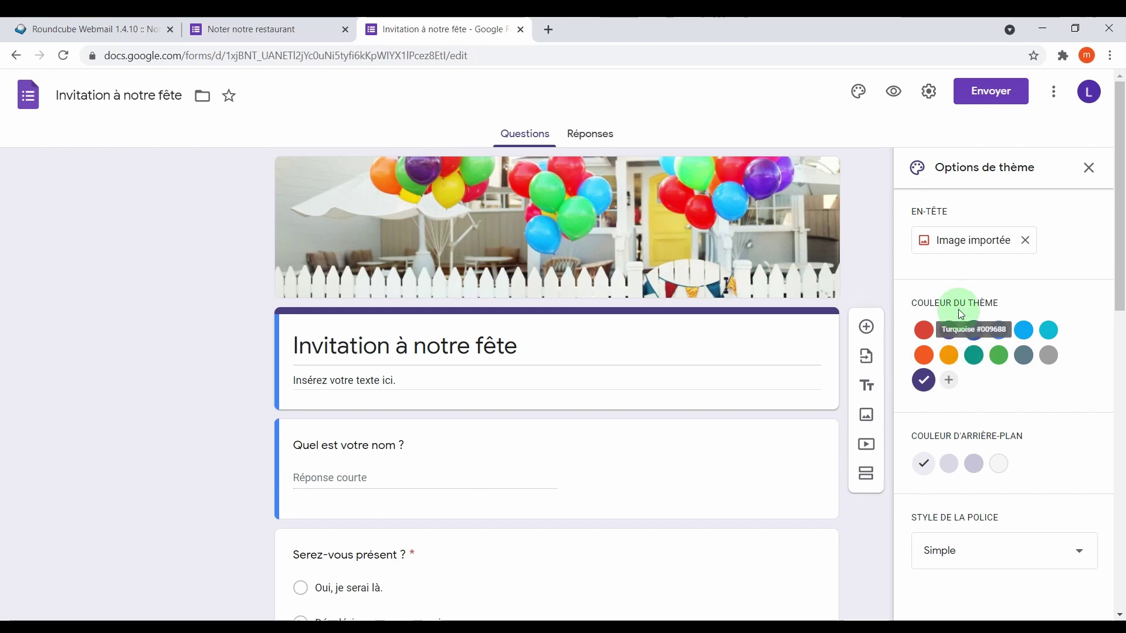
left_click(998, 330)
left_click(725, 322)
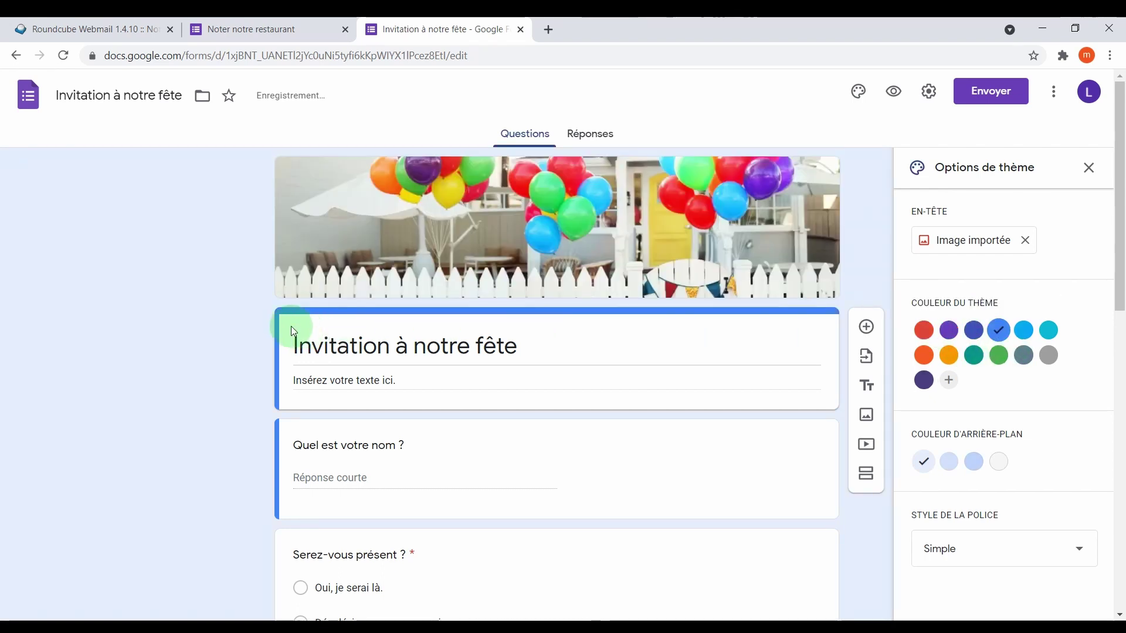
left_click(950, 462)
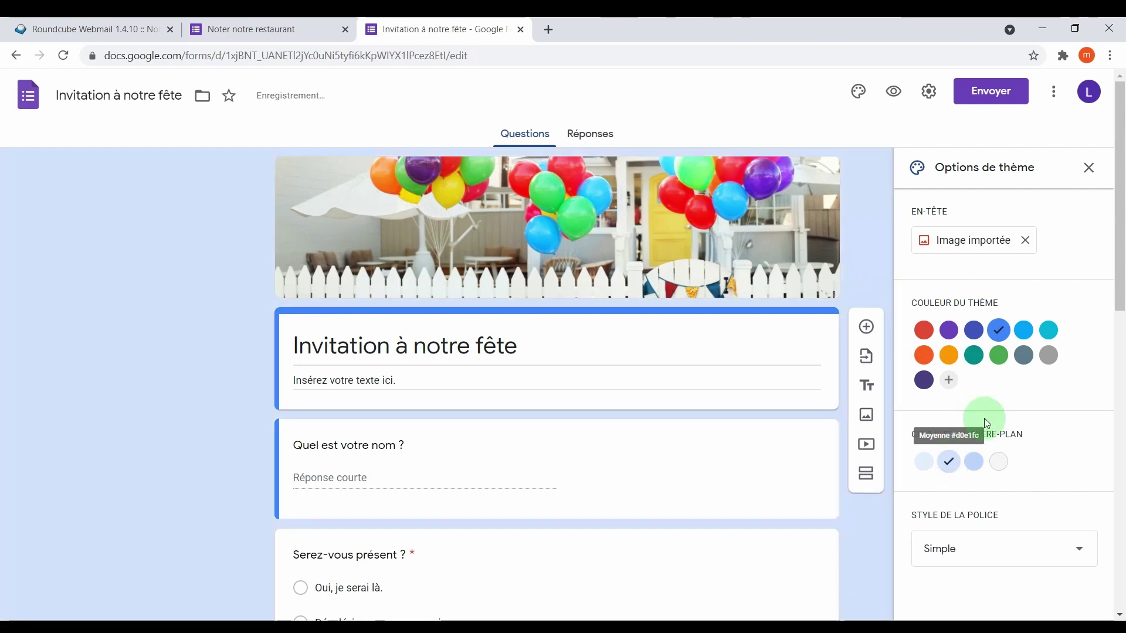
left_click(1040, 551)
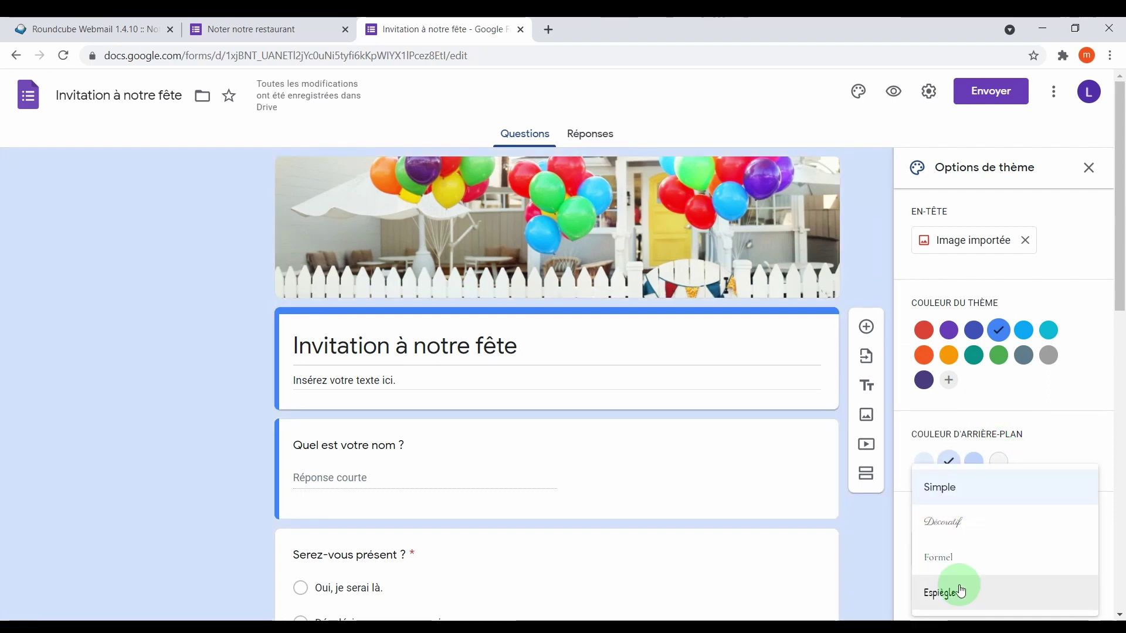
left_click(967, 560)
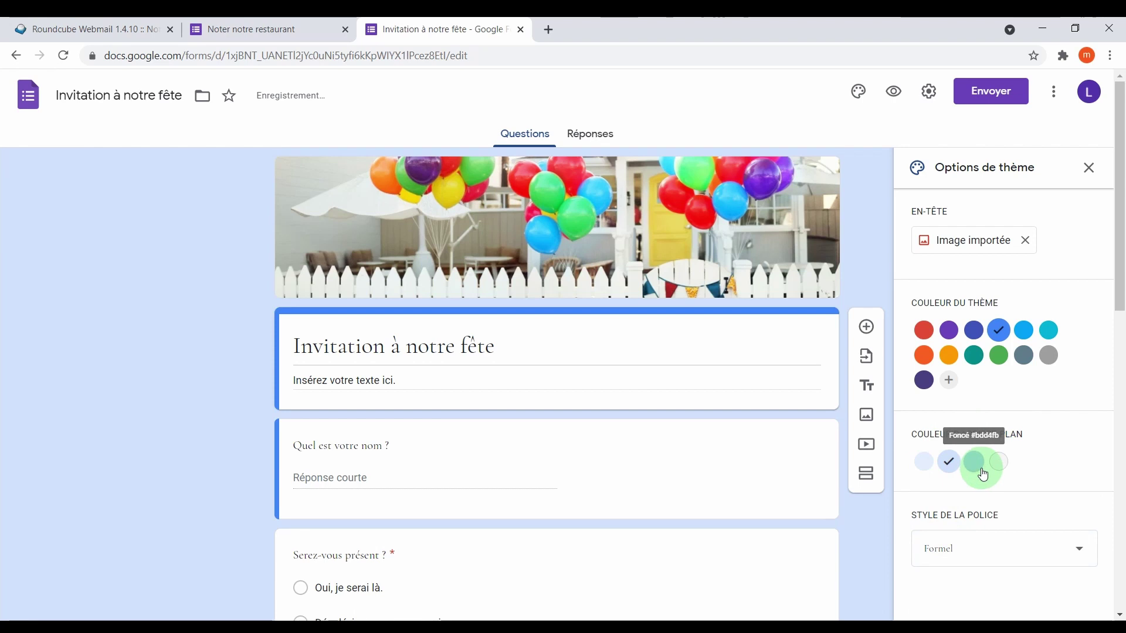
left_click(1089, 169)
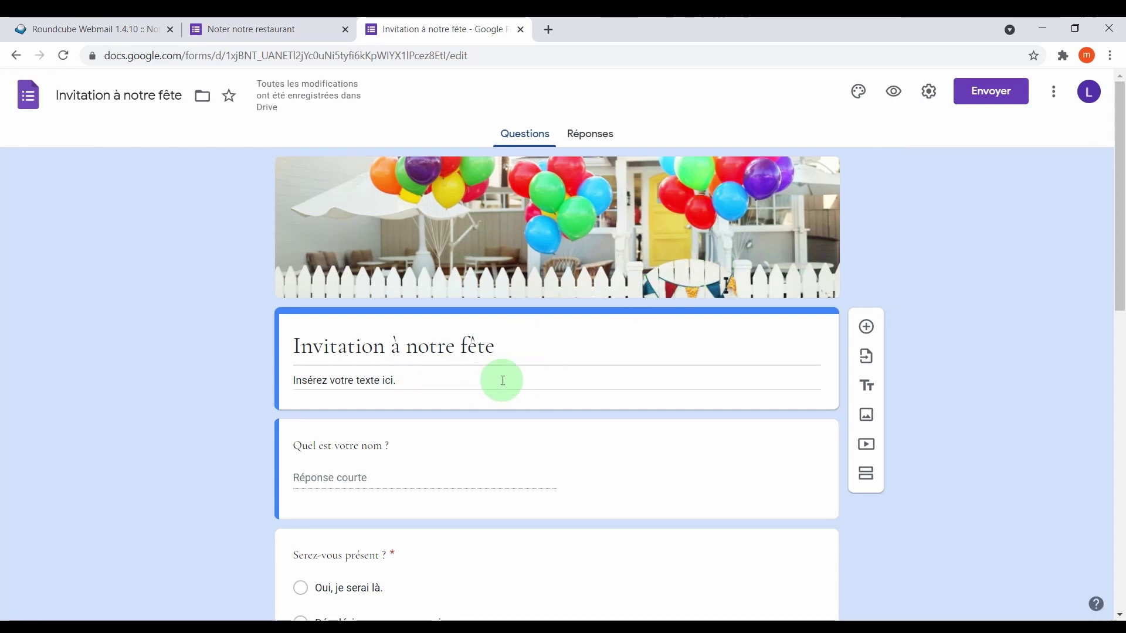
Delete the name, attendance, headcount, bring-along, allergies and e-mail questions.
scroll(409, 408, "down", 3)
scroll(410, 408, "down", 3)
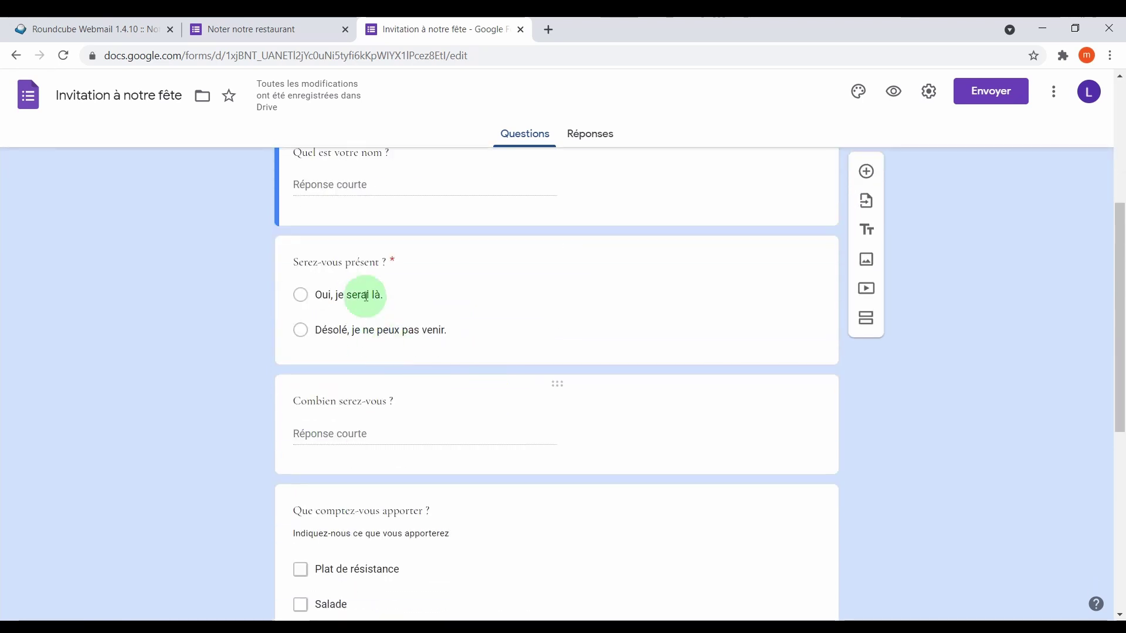
scroll(414, 421, "down", 4)
scroll(415, 420, "up", 8)
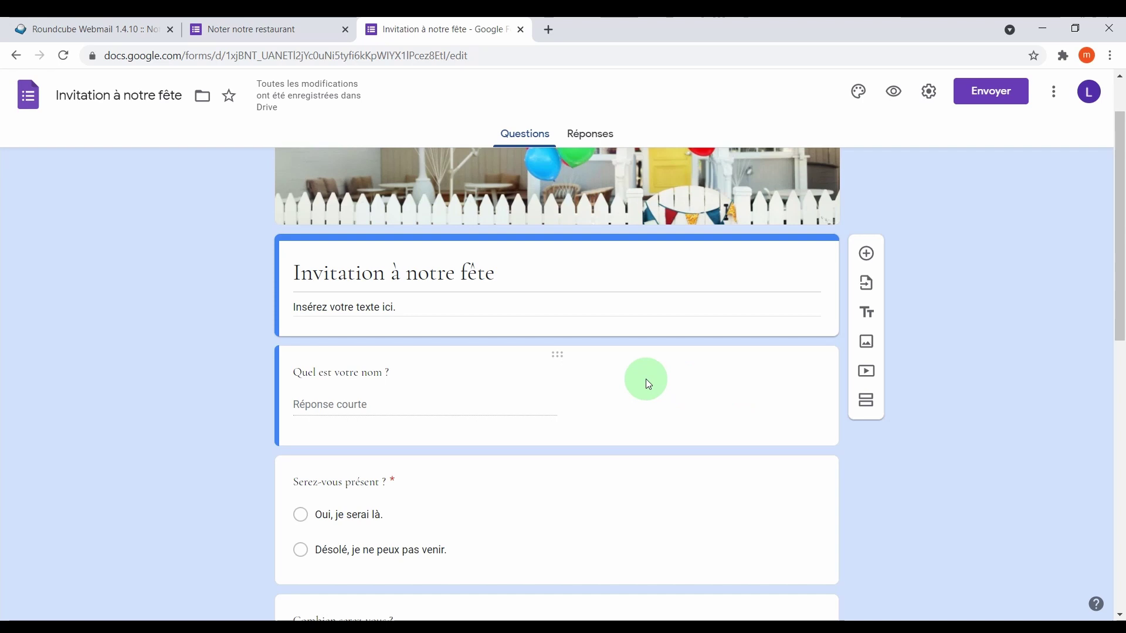
left_click(679, 393)
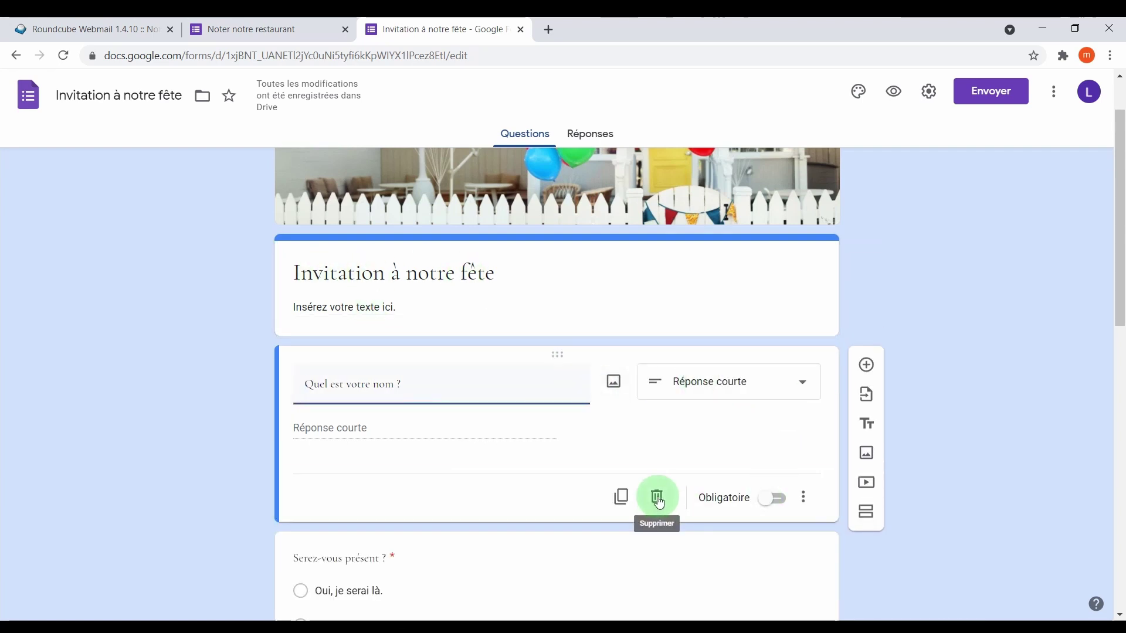
left_click(658, 501)
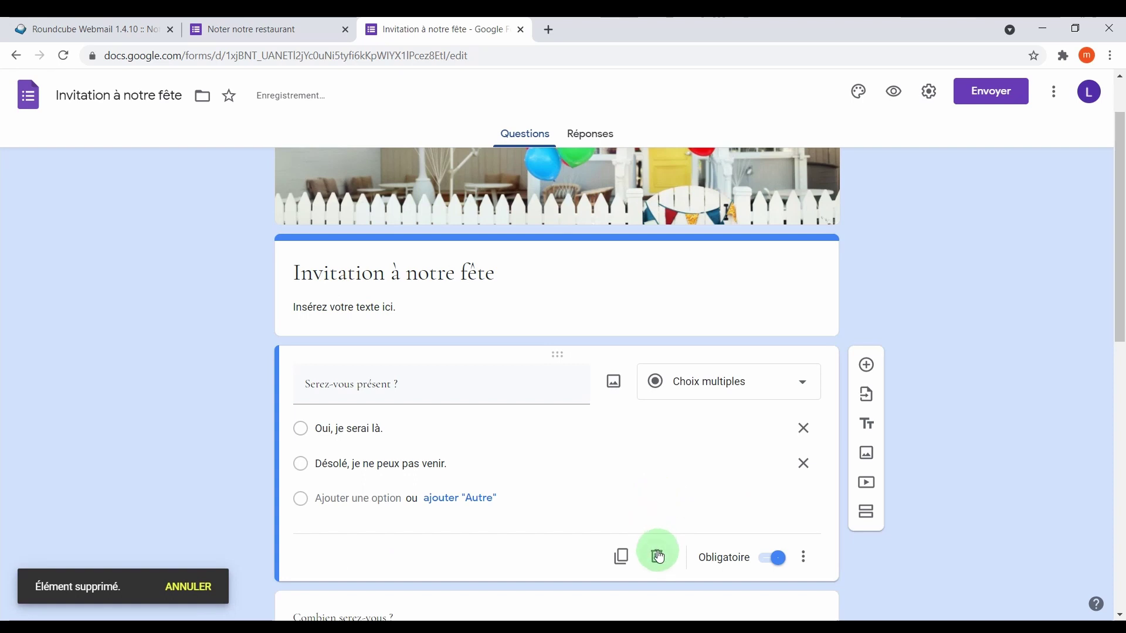
left_click(656, 553)
left_click(656, 497)
scroll(661, 473, "down", 5)
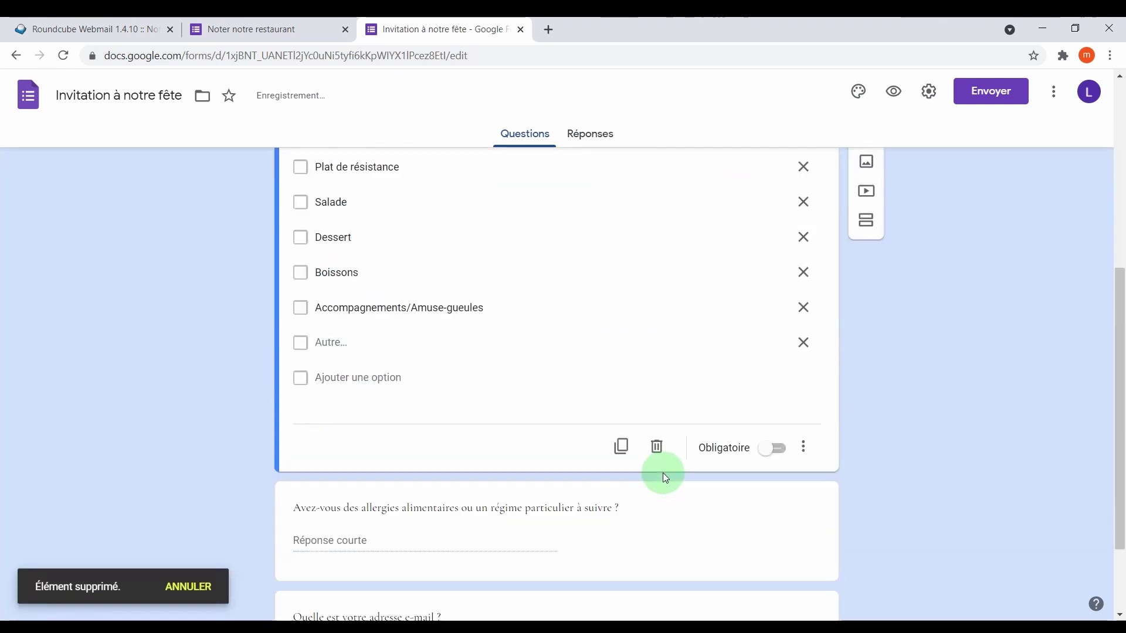
left_click(658, 450)
left_click(659, 441)
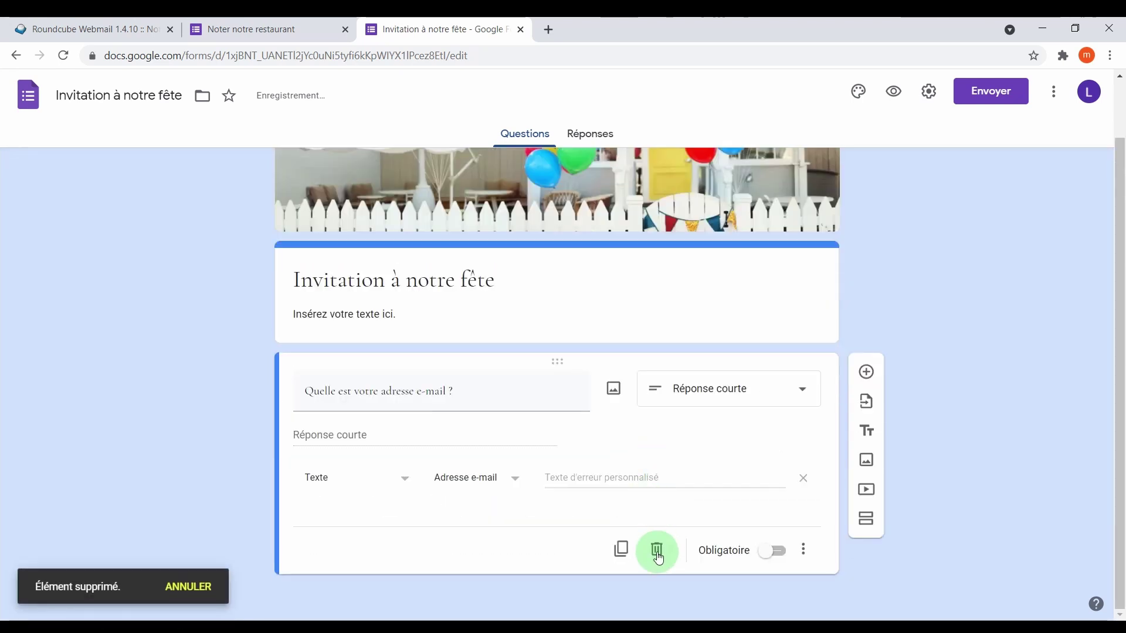
left_click(658, 547)
Retitle the form 'Invitation à l'anniversaire' with description 'Merci de remplir le formulaire'.
triple_click(305, 346)
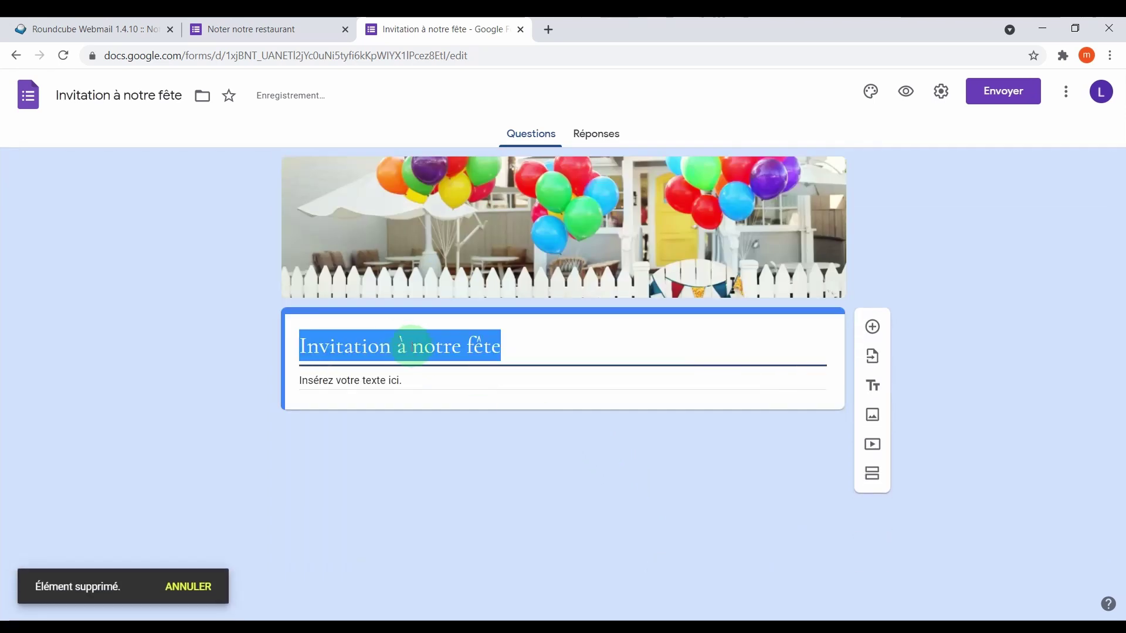
left_click(510, 345)
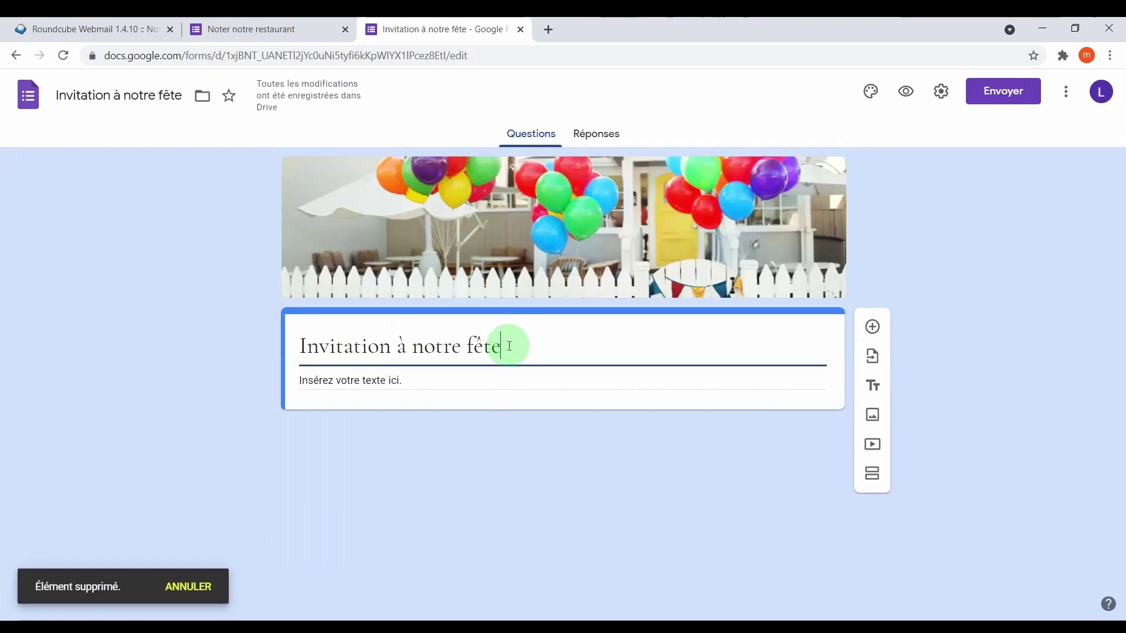
left_click_drag(477, 345, 407, 344)
type("l'anni")
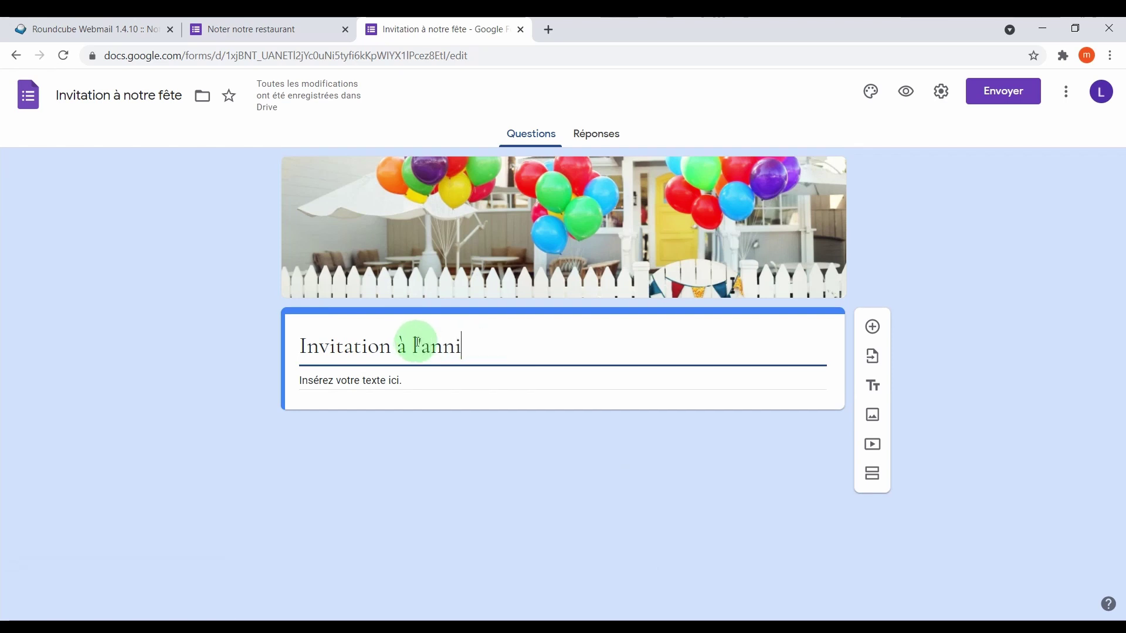
type("versaire")
triple_click(401, 379)
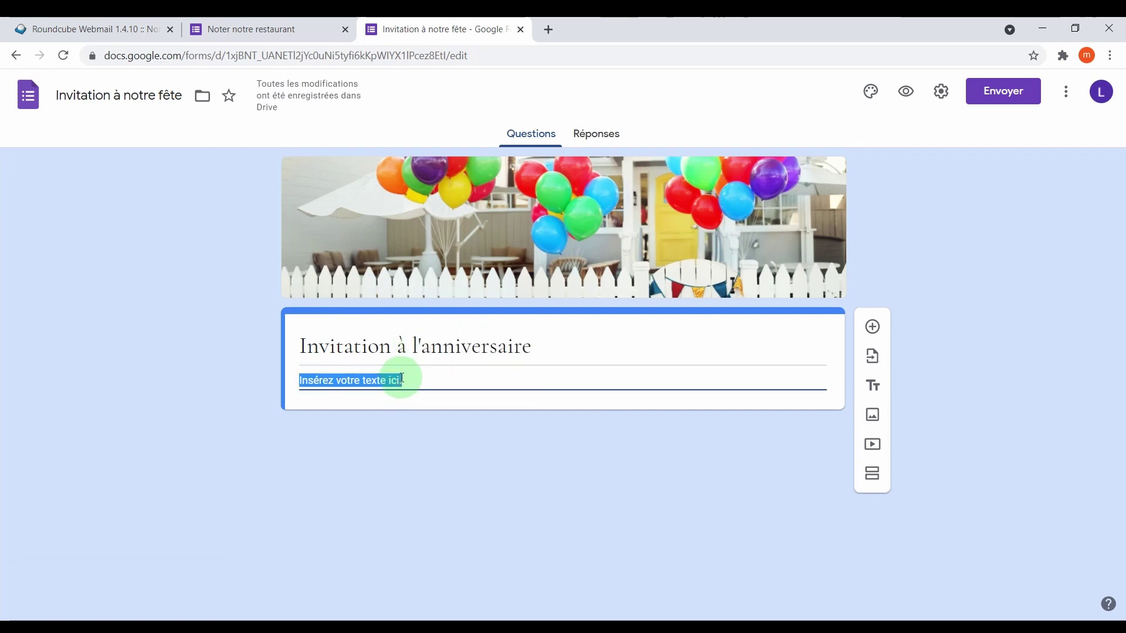
type("Merci de remplir le formulaire")
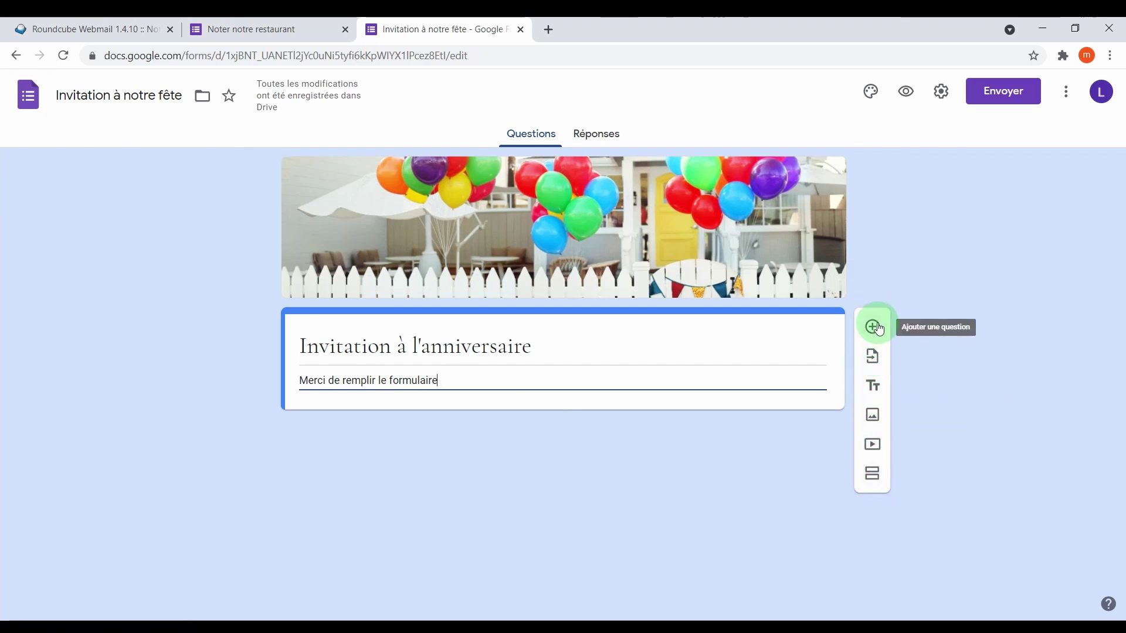
Add a new question below the header and set its type to Date.
left_click(873, 326)
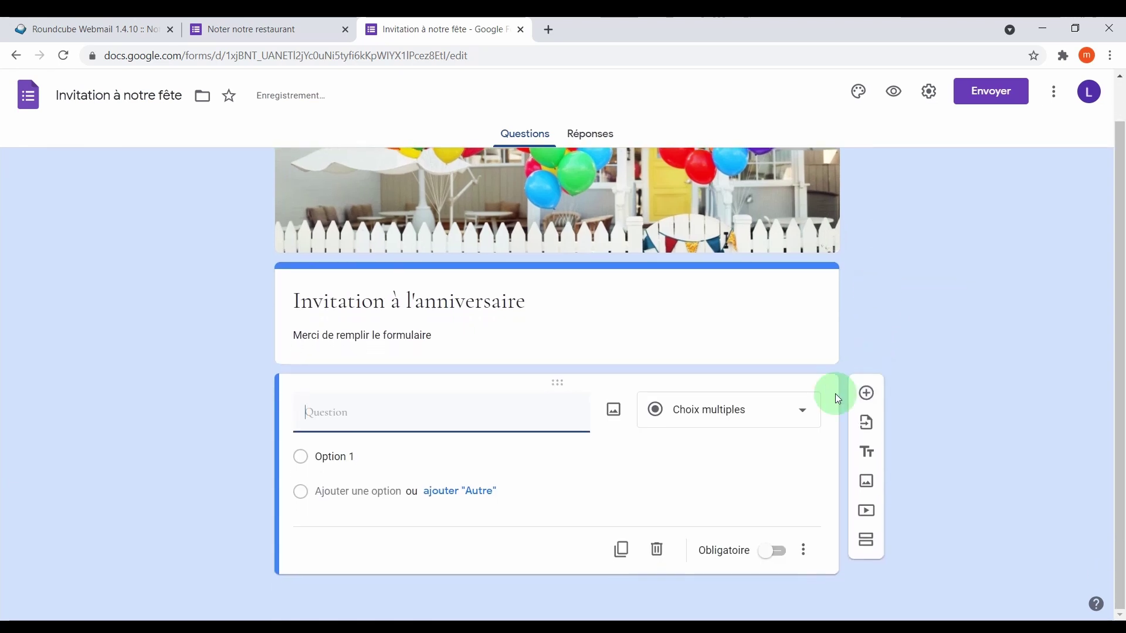
left_click(752, 410)
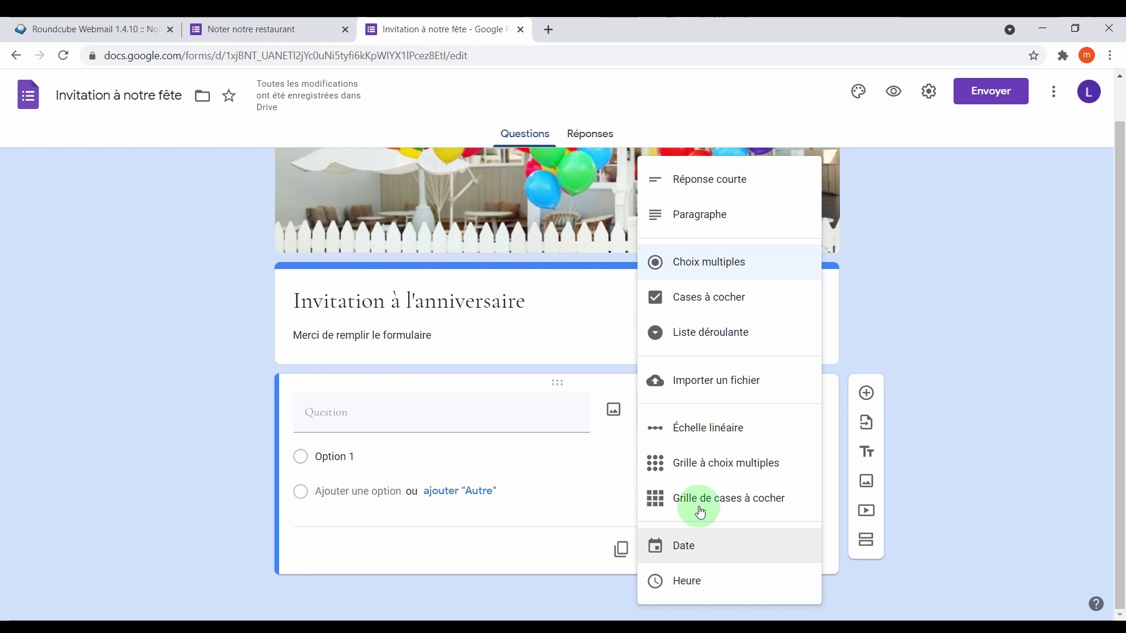
left_click(590, 460)
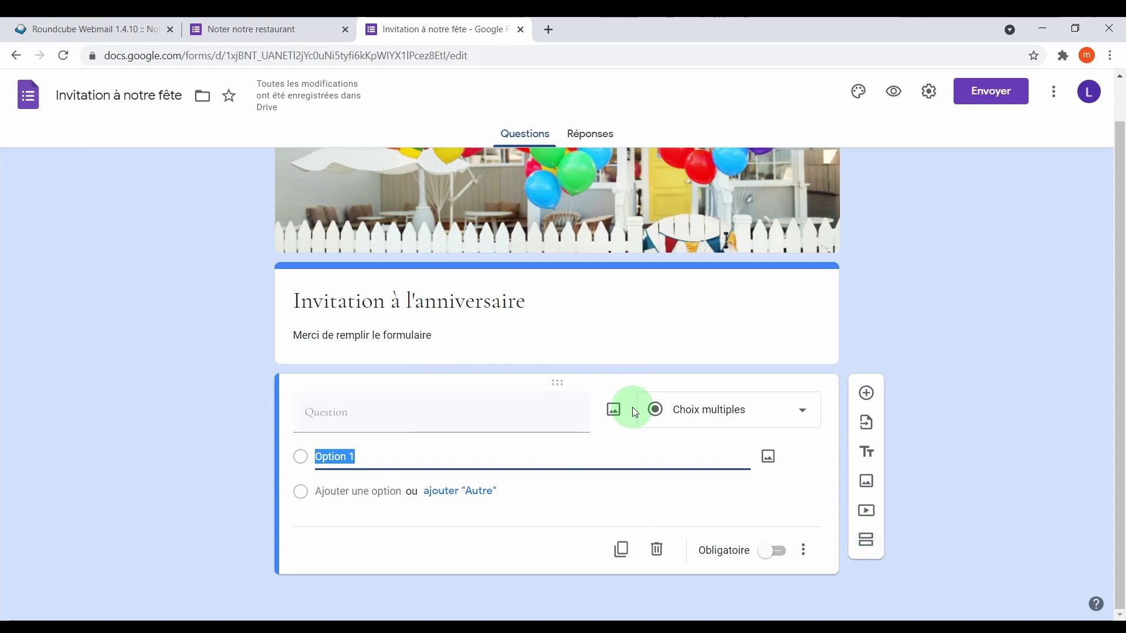
left_click(733, 409)
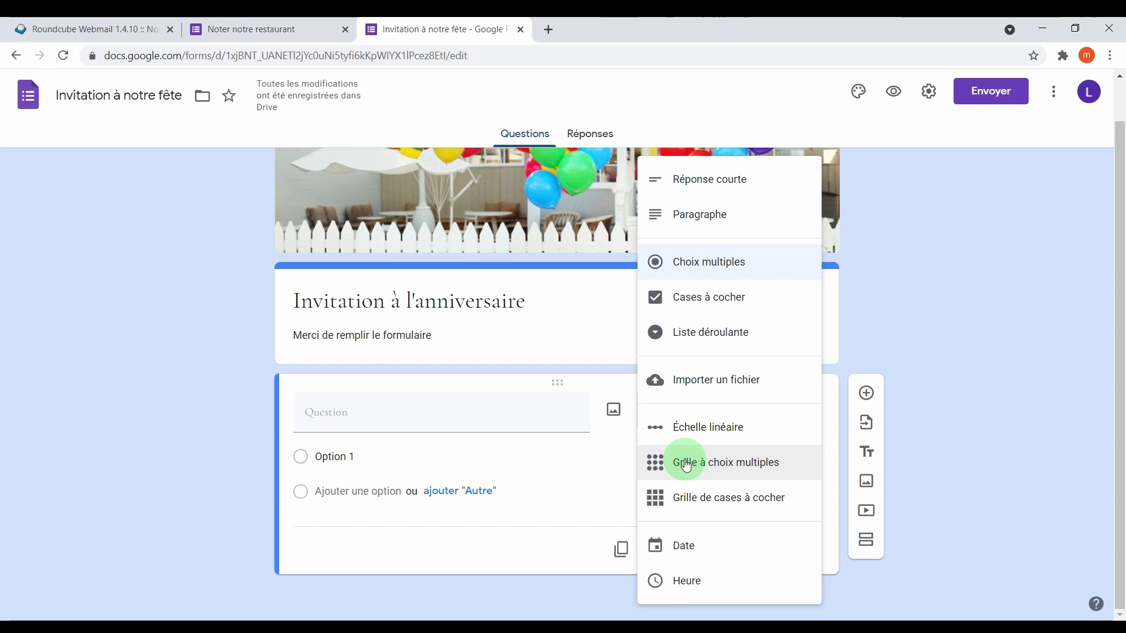
scroll(687, 467, "up", 1)
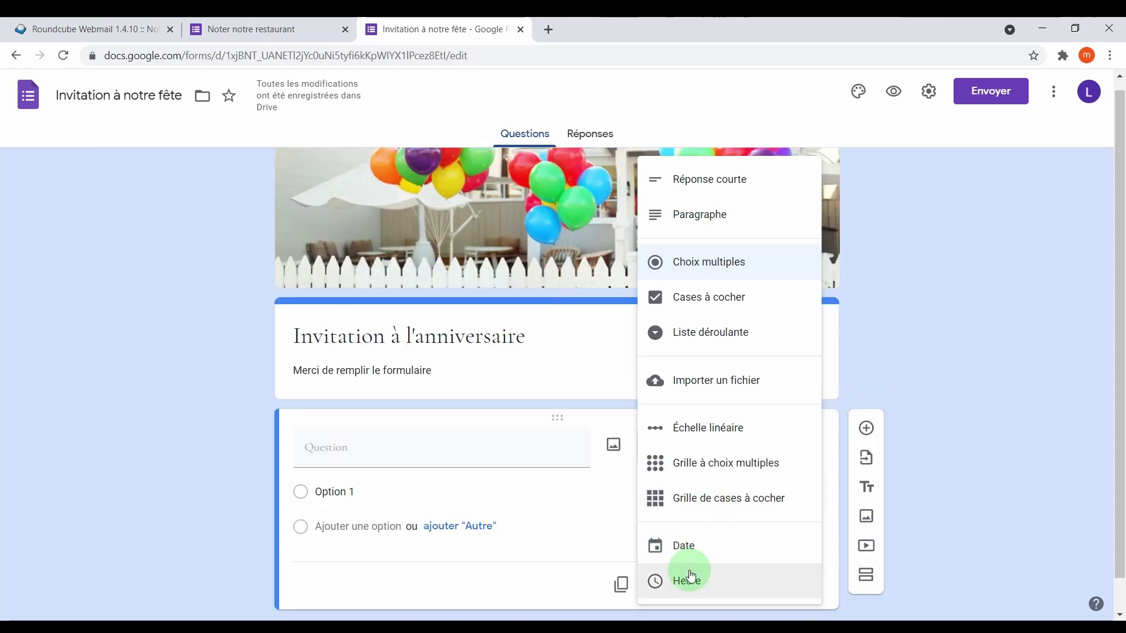
left_click(691, 543)
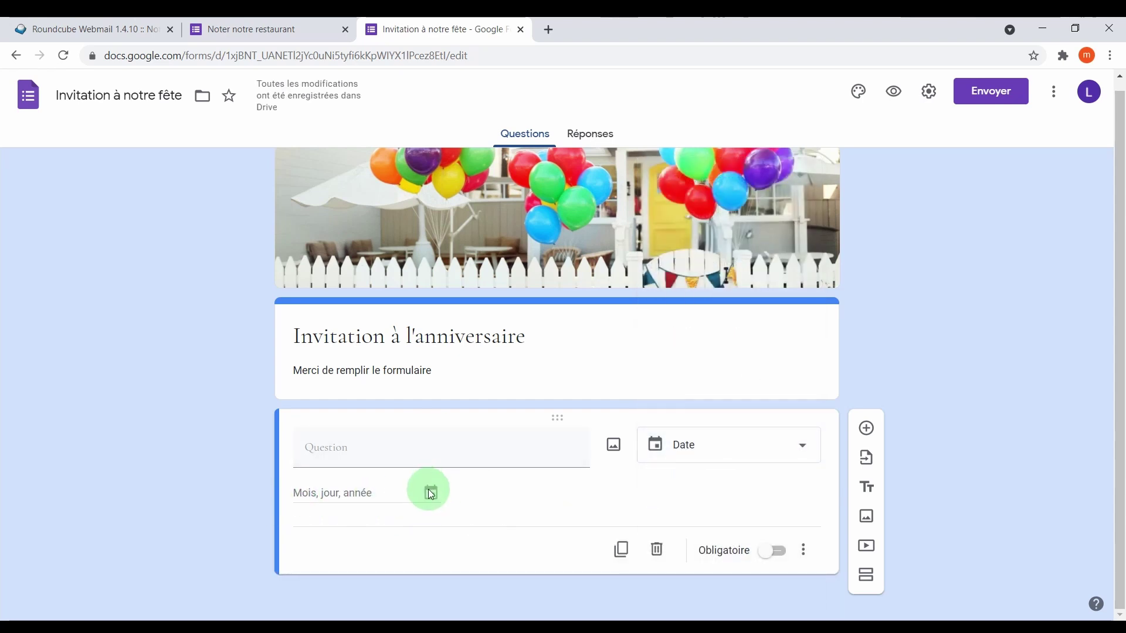
left_click(754, 455)
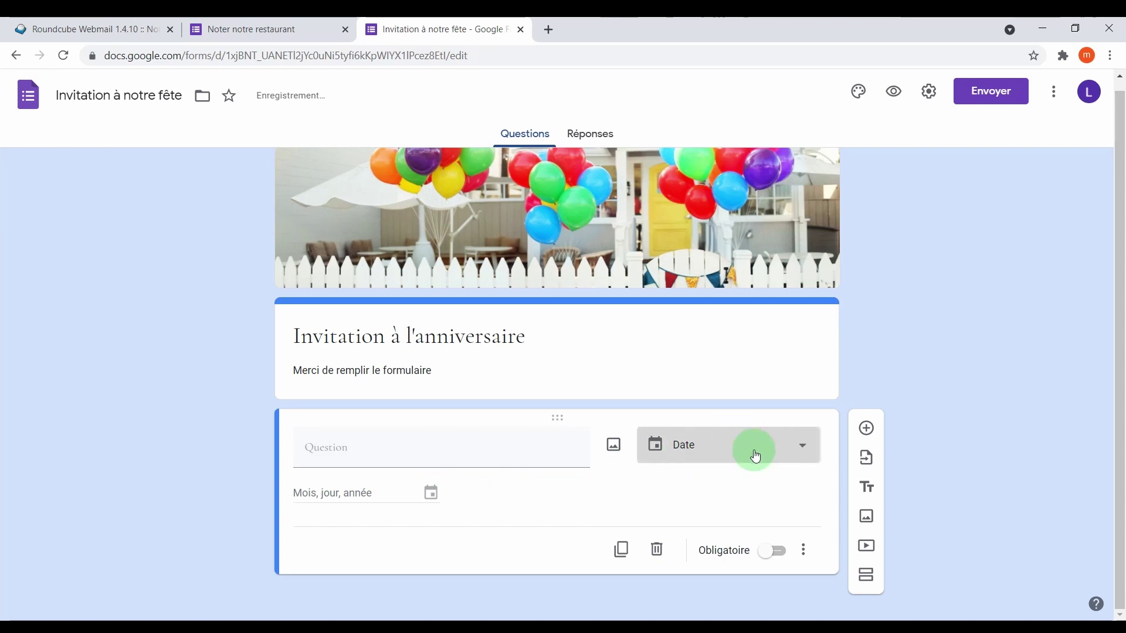
Make 'A combien d'adultes et d'enfants viendrez-vous?' a required short-answer question, then add another question.
left_click(751, 118)
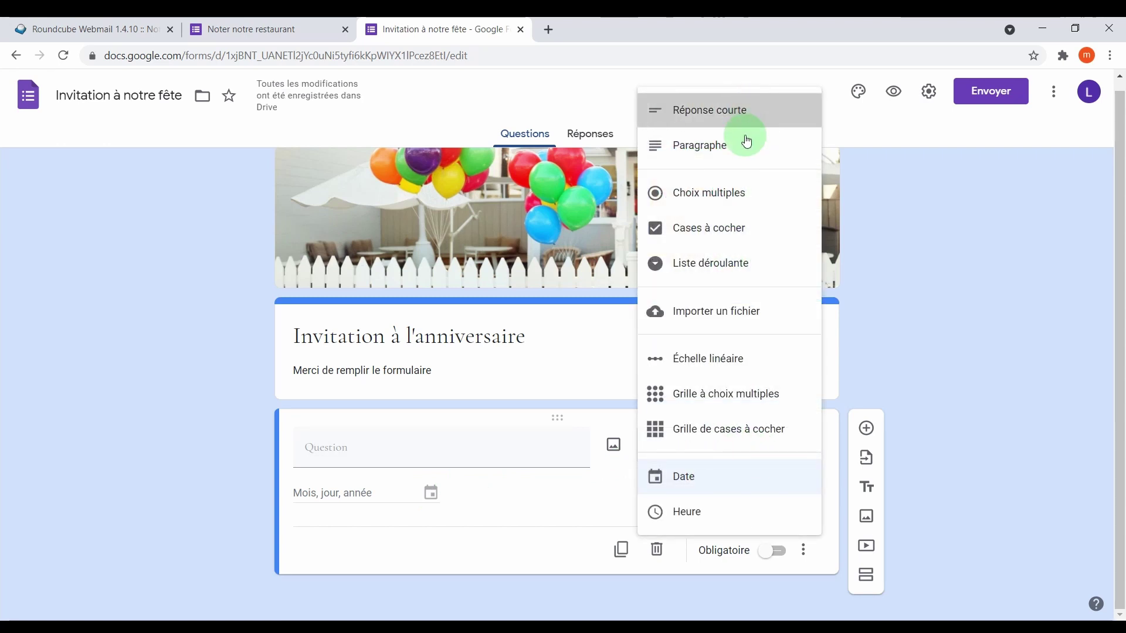
left_click(408, 445)
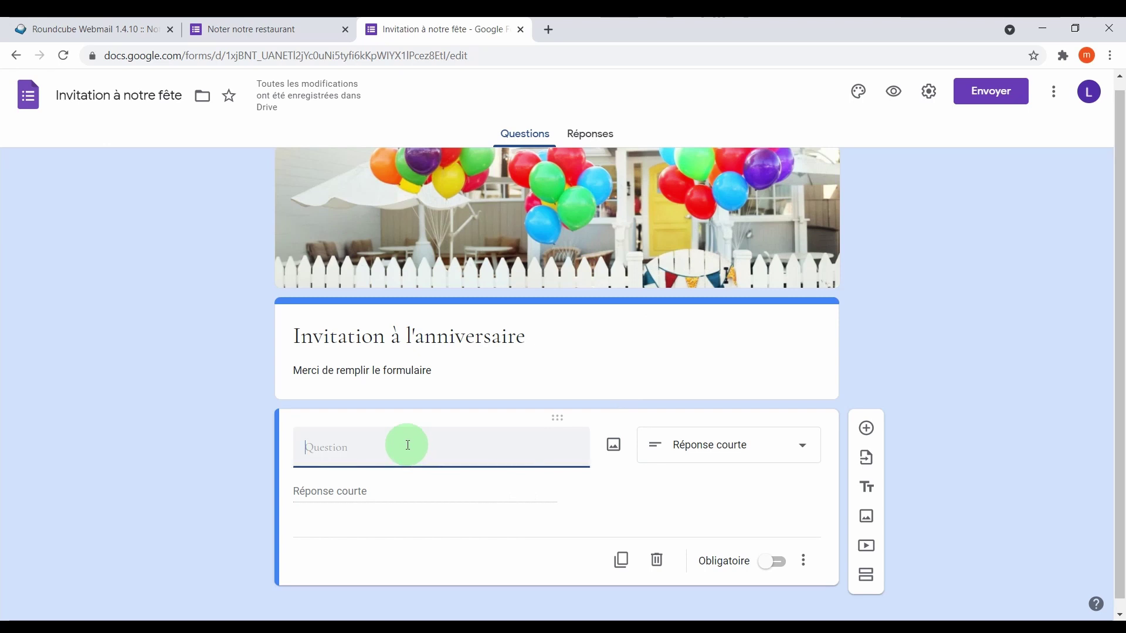
type("A combien d'adultes et d'enfants viendrez-vous?")
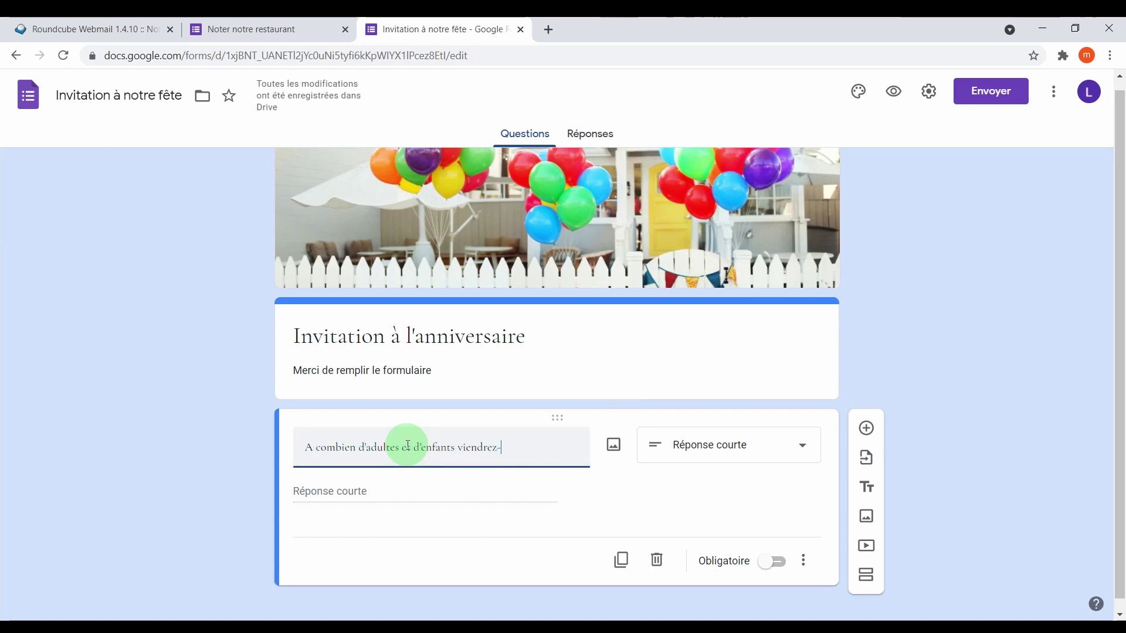
left_click(402, 490)
scroll(711, 485, "down", 1)
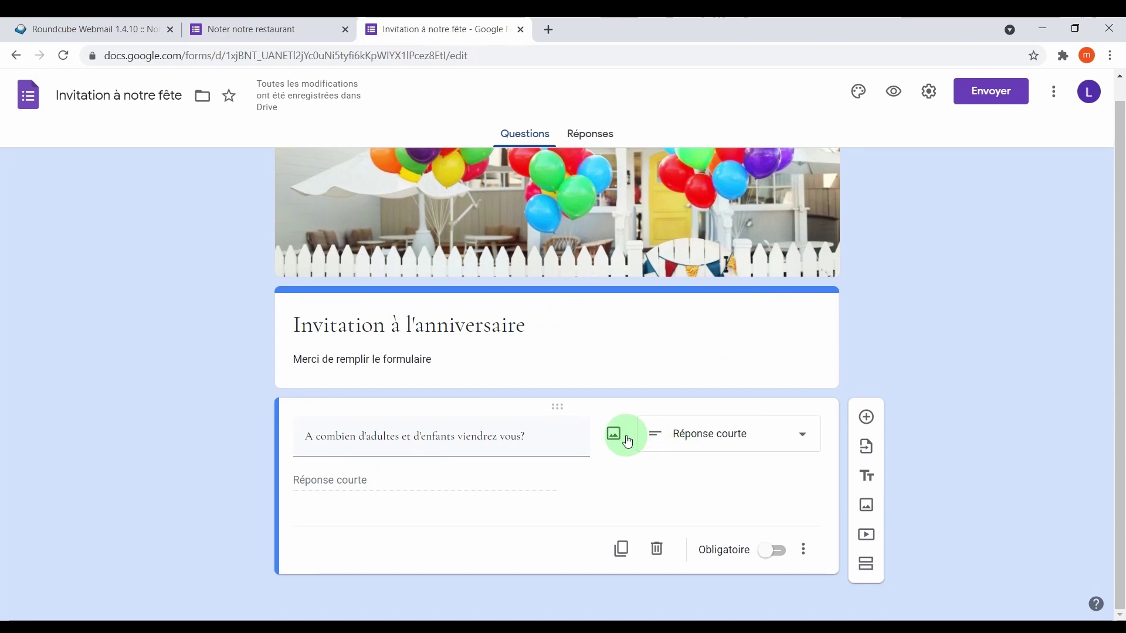
left_click(777, 561)
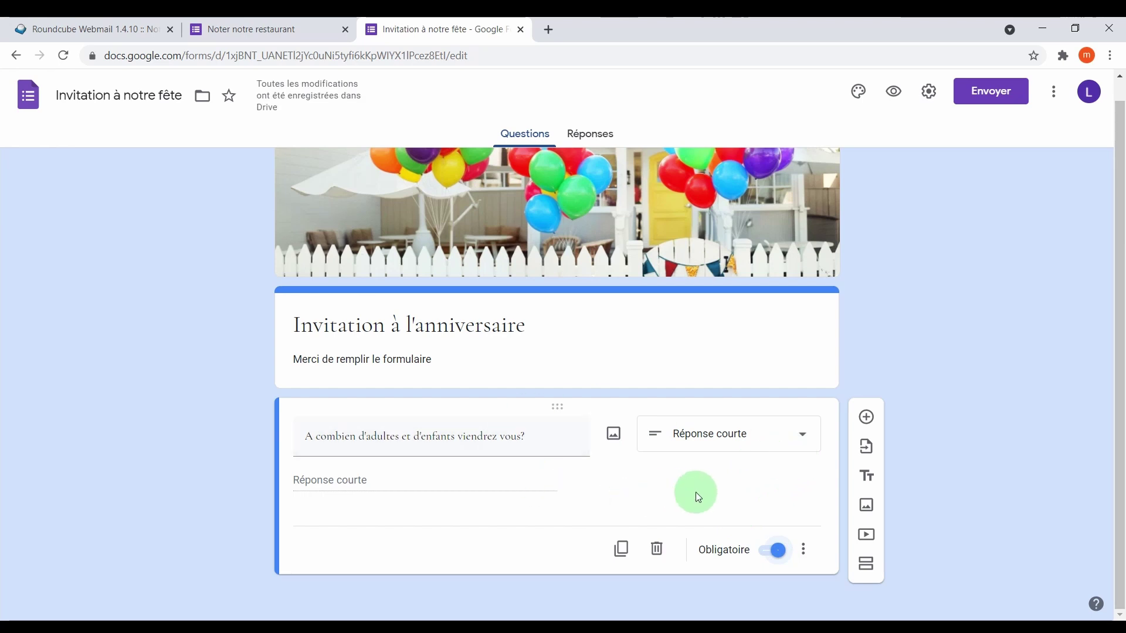
left_click(865, 419)
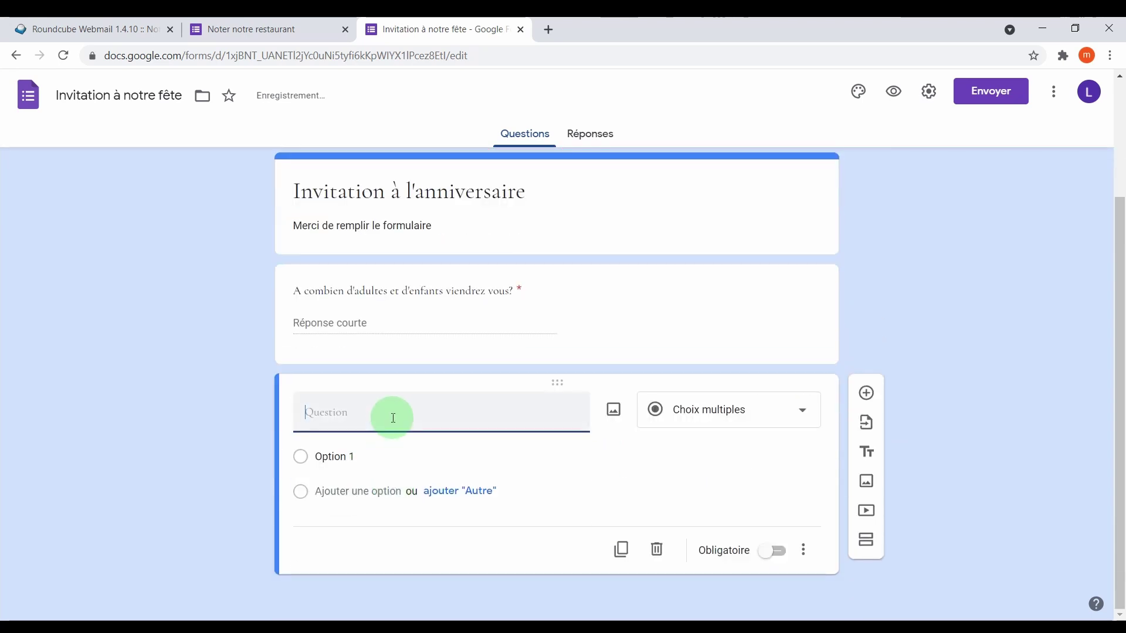
Title the new question 'Dormirez-vous sur place?' with options Oui and Non, and make it required.
type("Dormirez-vous sur place?")
left_click(375, 458)
type("Oui")
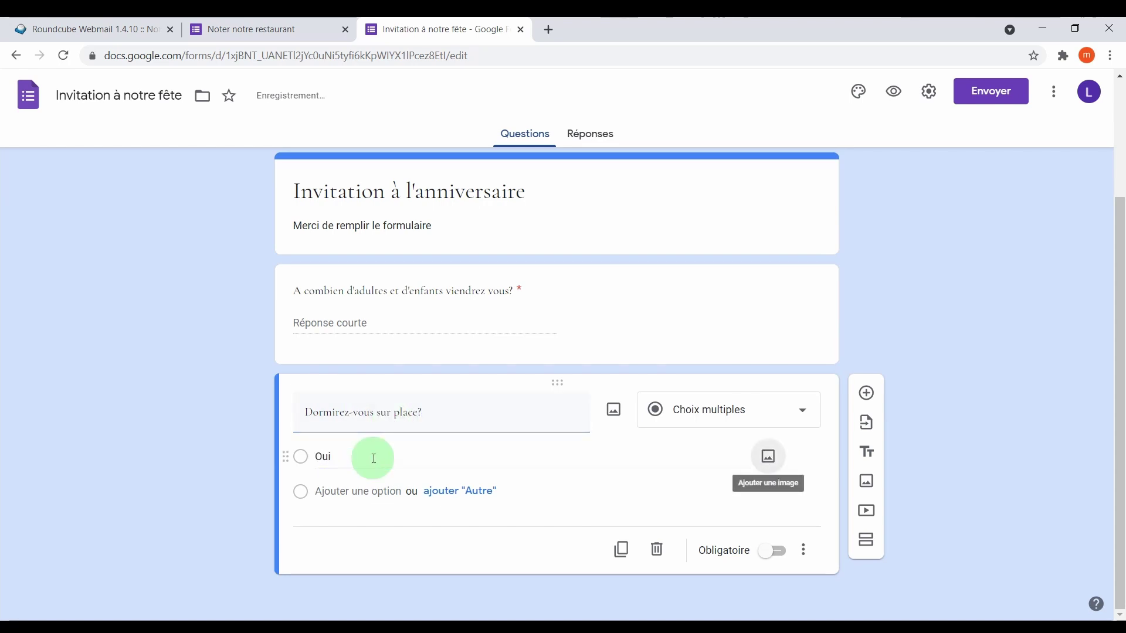
left_click(350, 491)
type("Non")
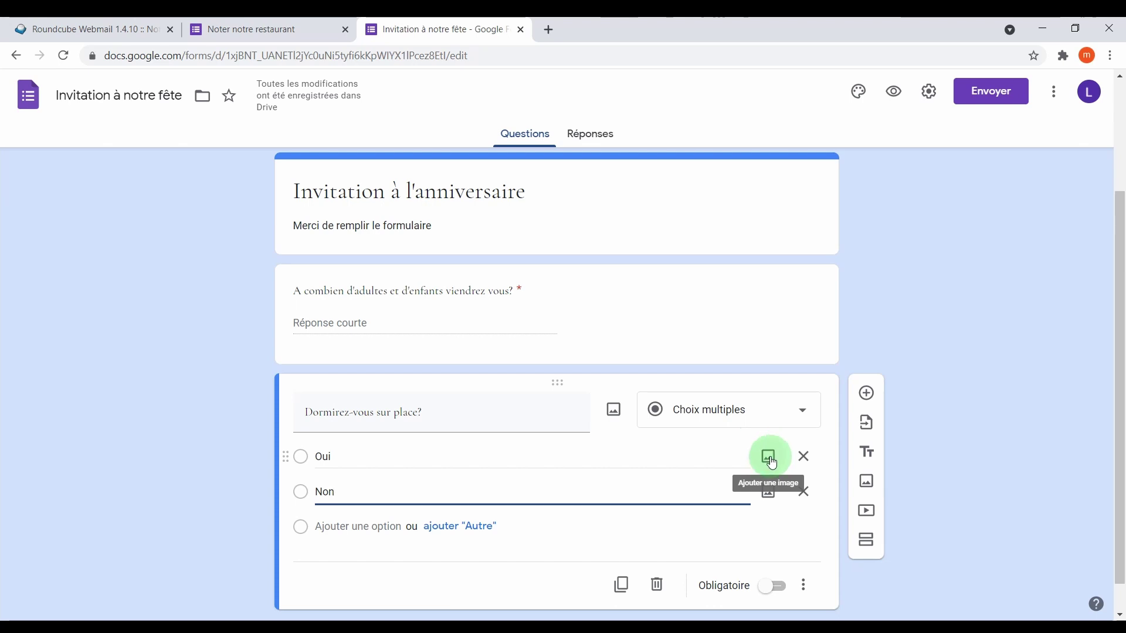
left_click(772, 587)
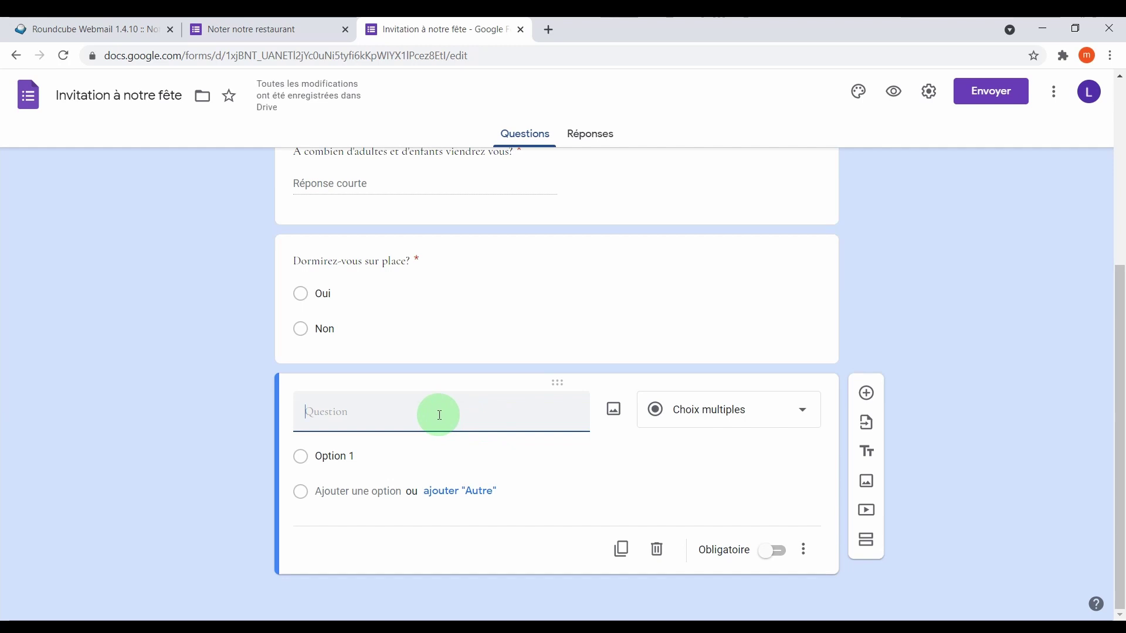
Create required question 'Quelle est la taille de T-shirt?' with sizes S, M, L, XL, then add another question.
type("est la taille de T-")
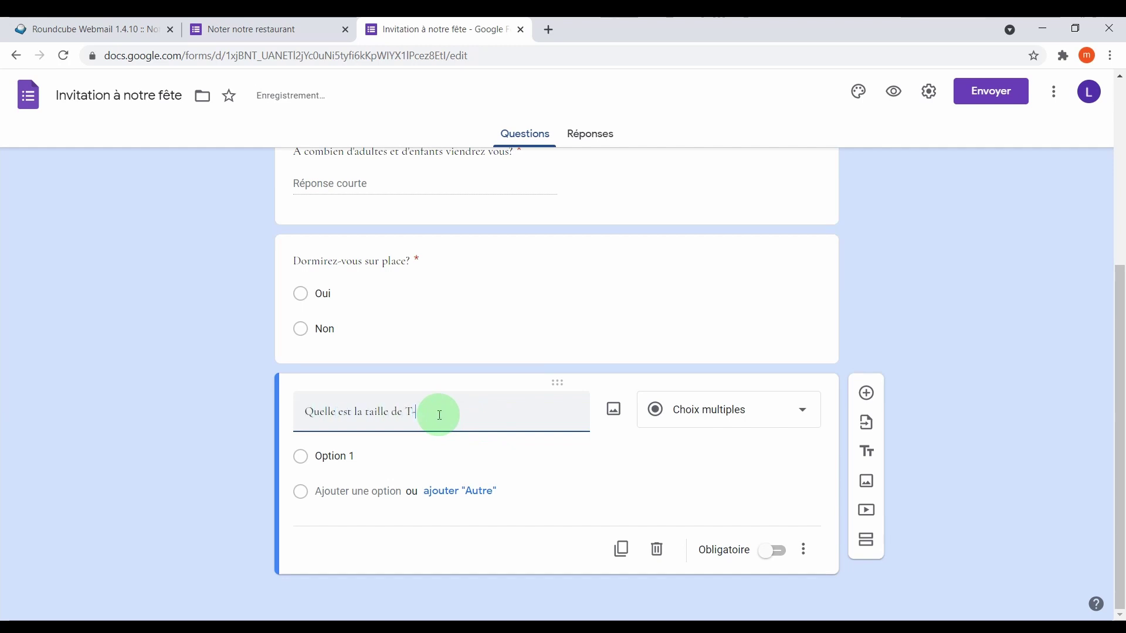
type("shirt?")
left_click(370, 457)
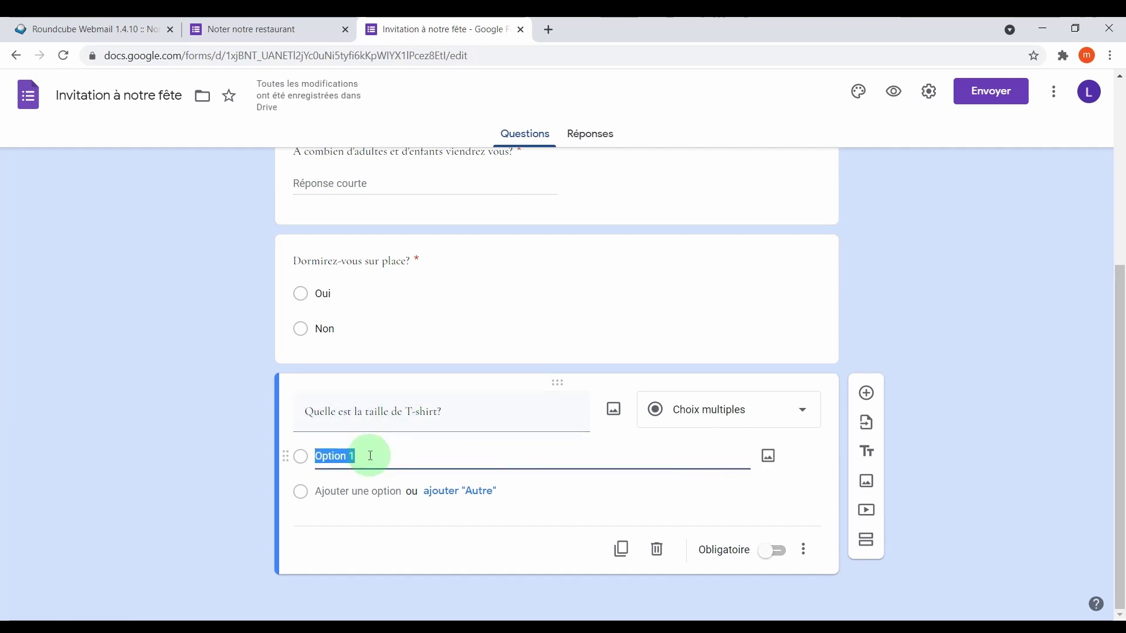
type("S")
key("Return")
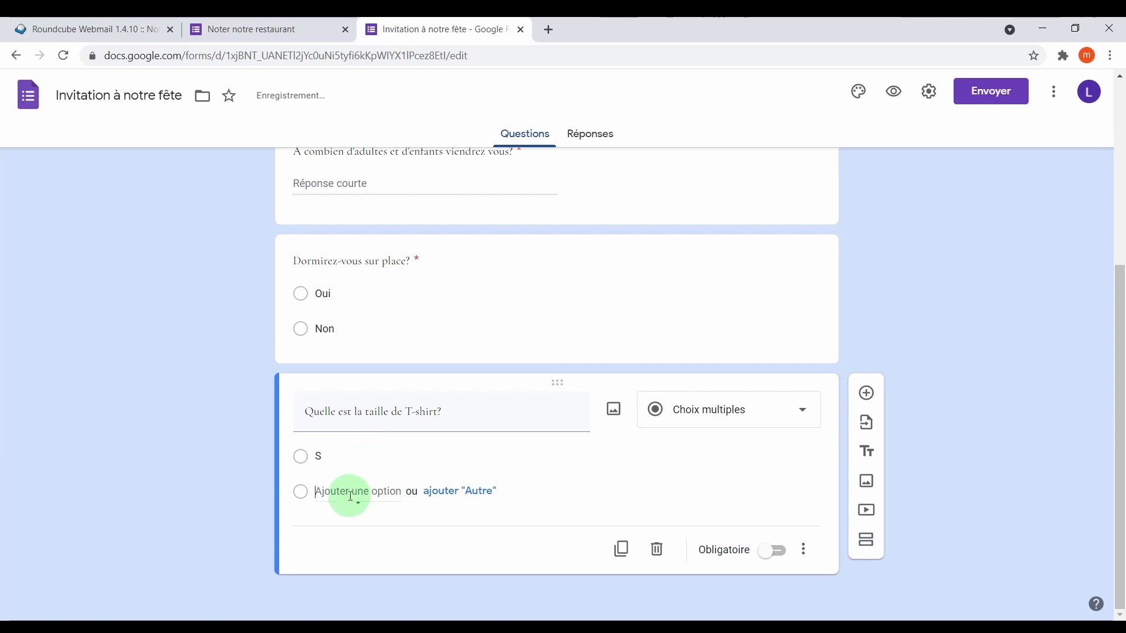
type("M")
key("Return")
type("L")
key("Return")
type("XL")
scroll(792, 558, "down", 2)
left_click(774, 550)
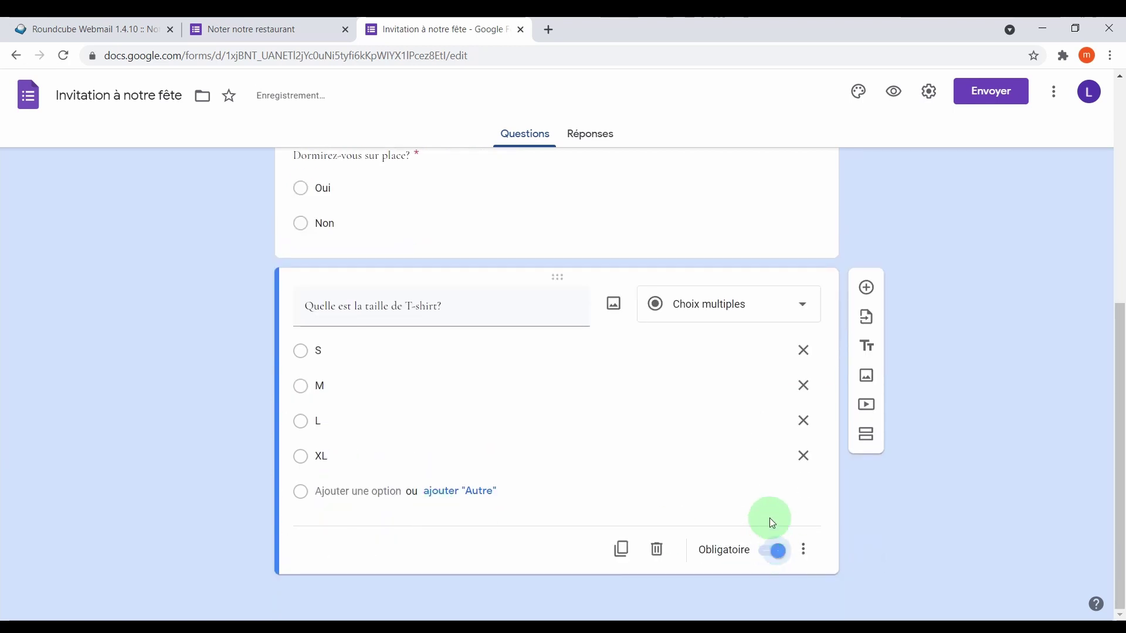
left_click(867, 288)
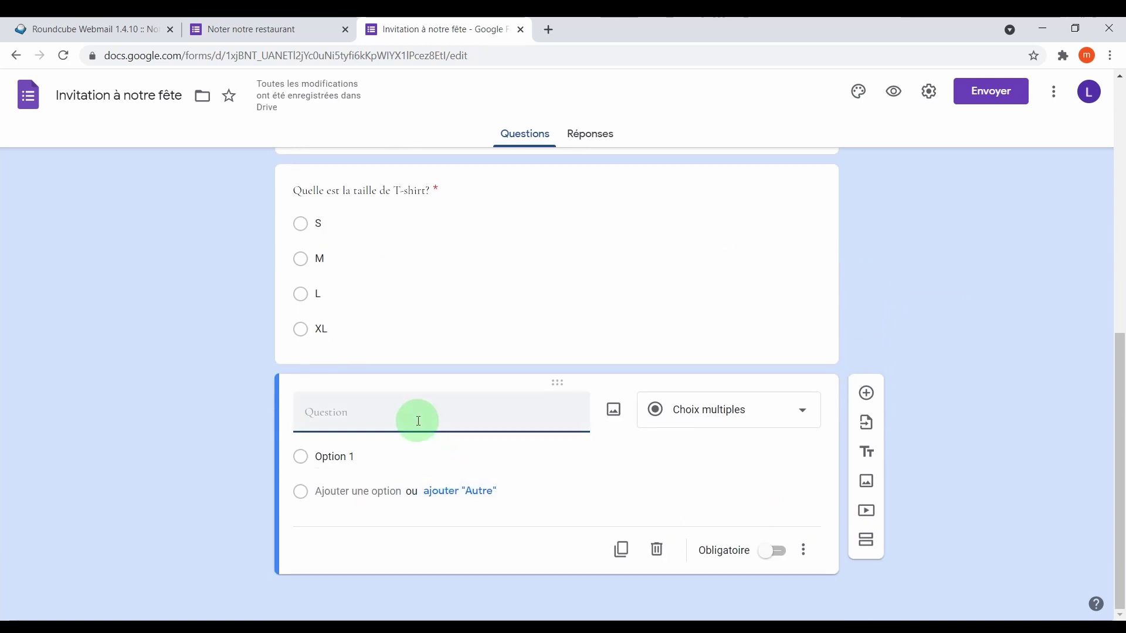
Title the question 'Voulez-vous un flocage?' with options Oui and Non, and make it required.
type("Voulez-vous un flocage")
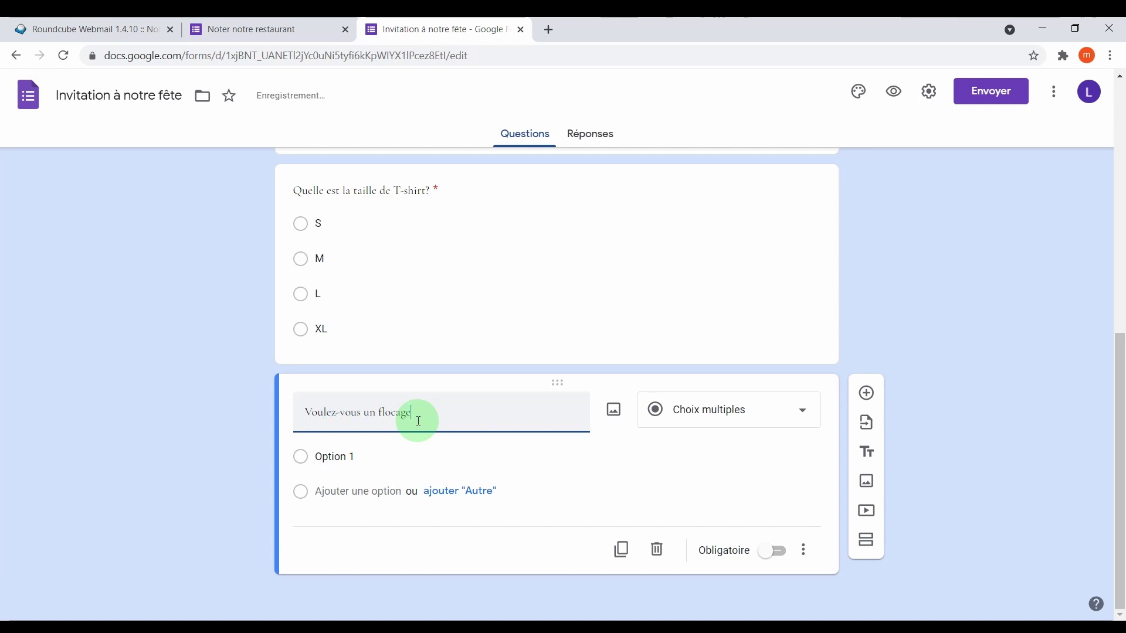
type("?")
left_click(333, 457)
type("Oui")
left_click(359, 509)
type("Non")
scroll(740, 526, "down", 1)
left_click(772, 550)
Enable going to a section based on the answer for the flocage question.
left_click(803, 550)
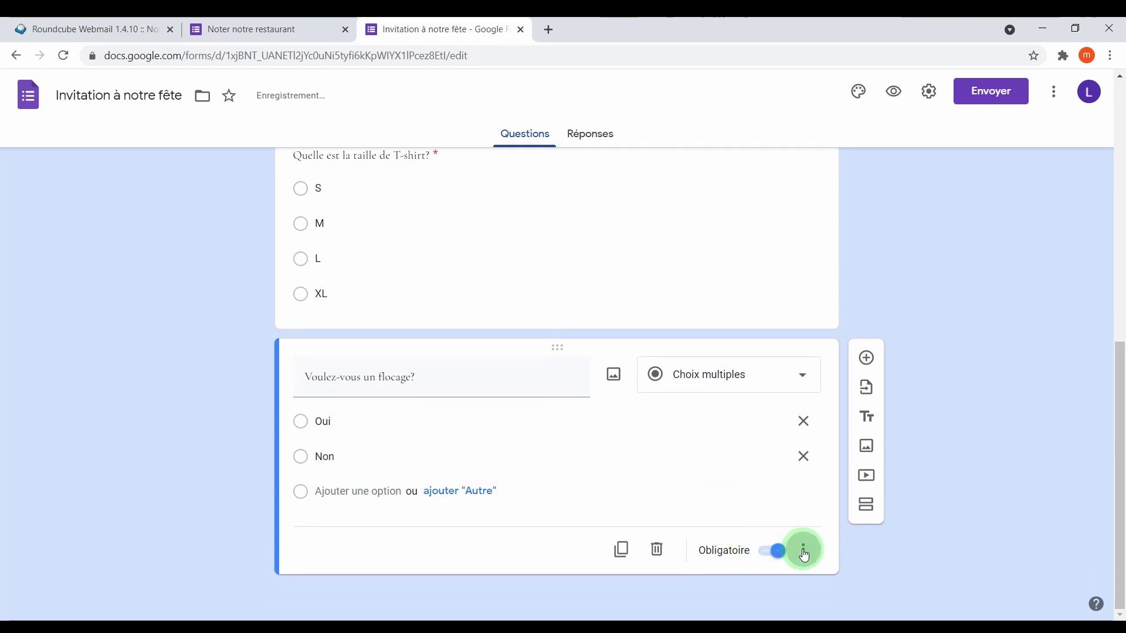
left_click(740, 515)
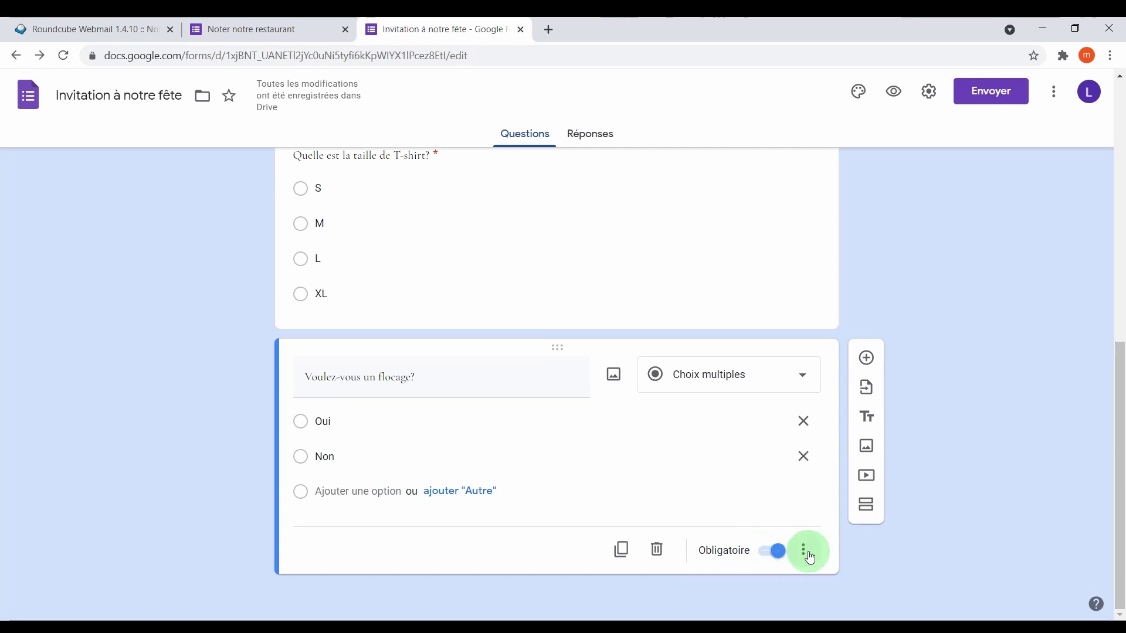
left_click(805, 554)
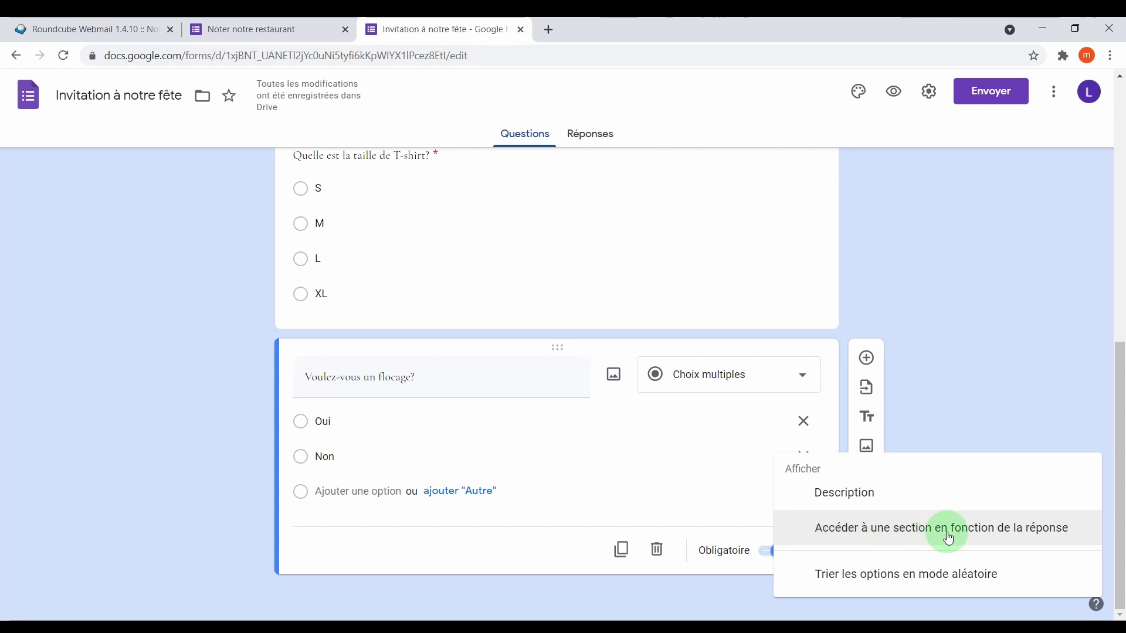
left_click(1047, 534)
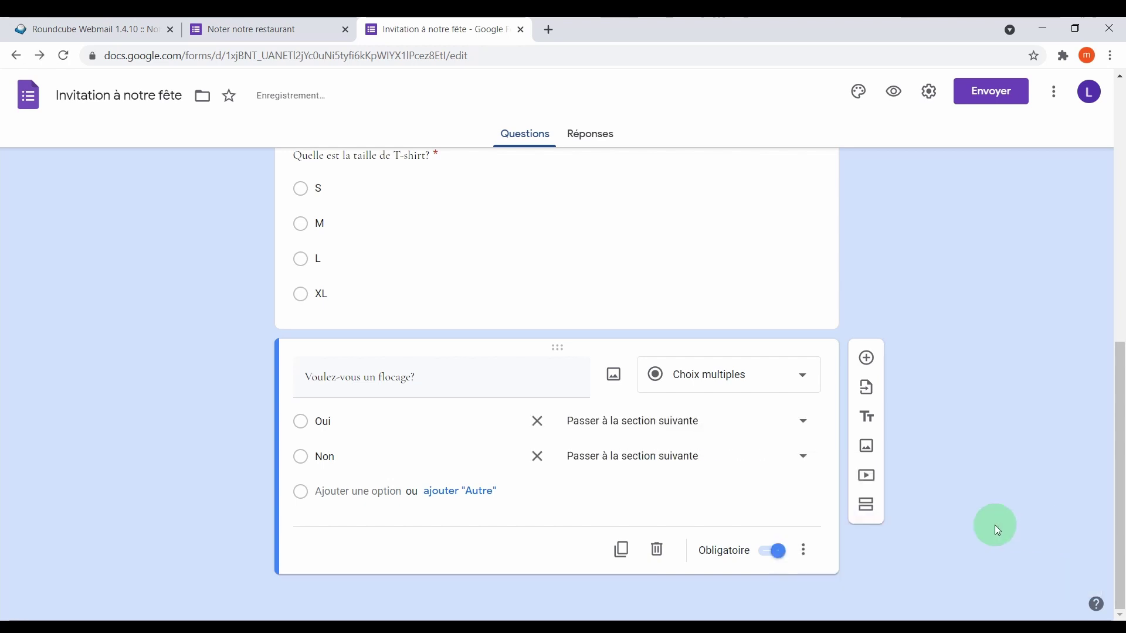
left_click(706, 422)
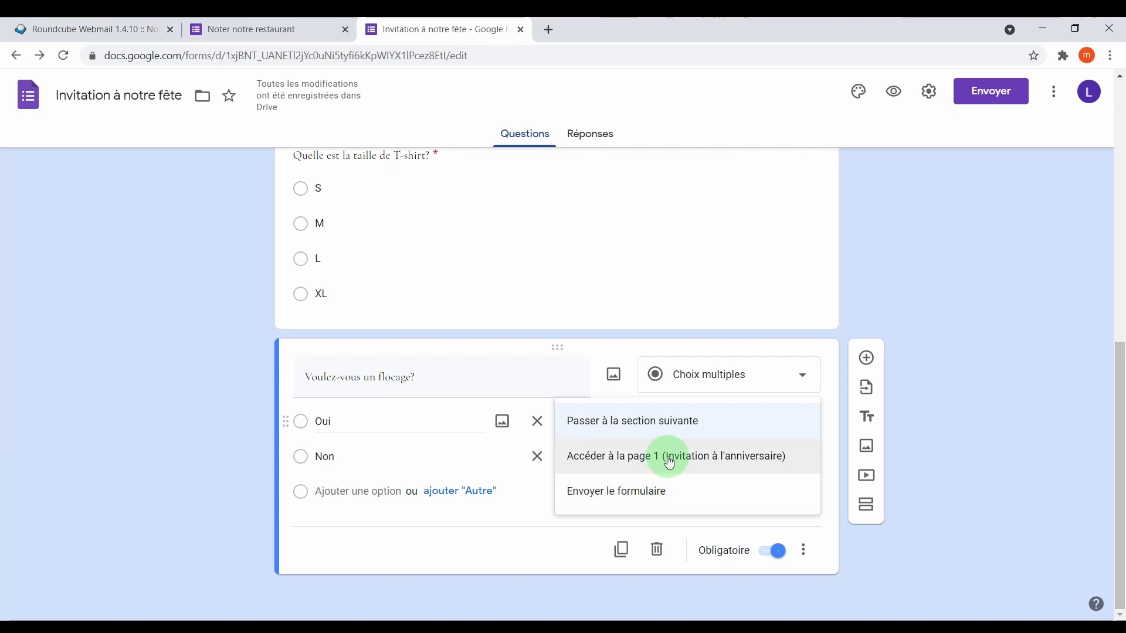
left_click(519, 512)
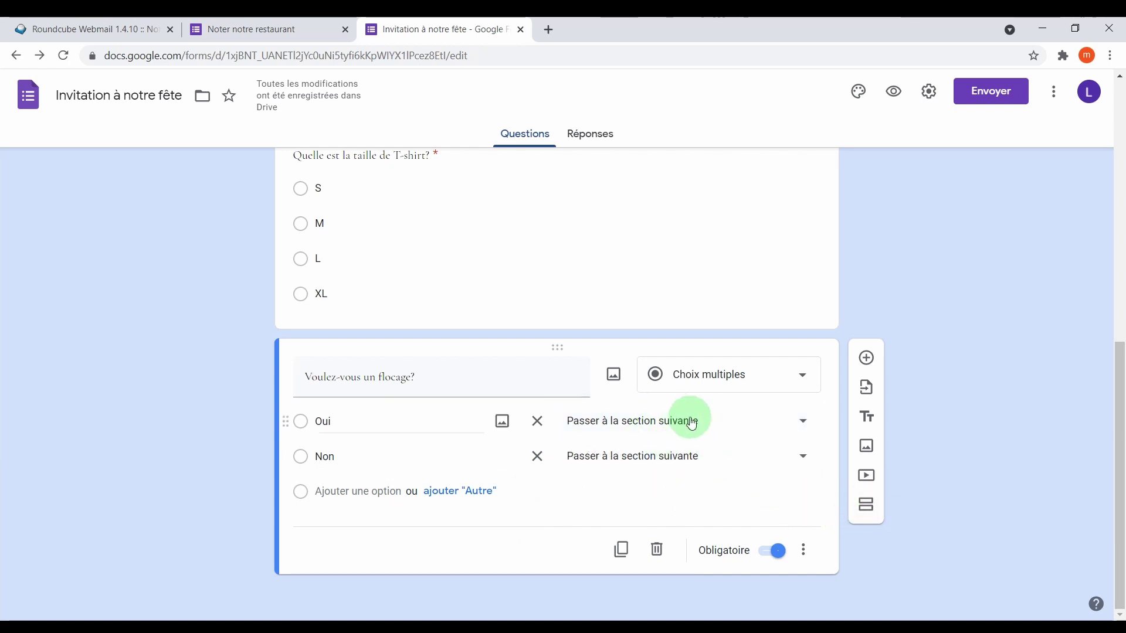
Add a new section after the flocage question and title it Flocage.
left_click(869, 511)
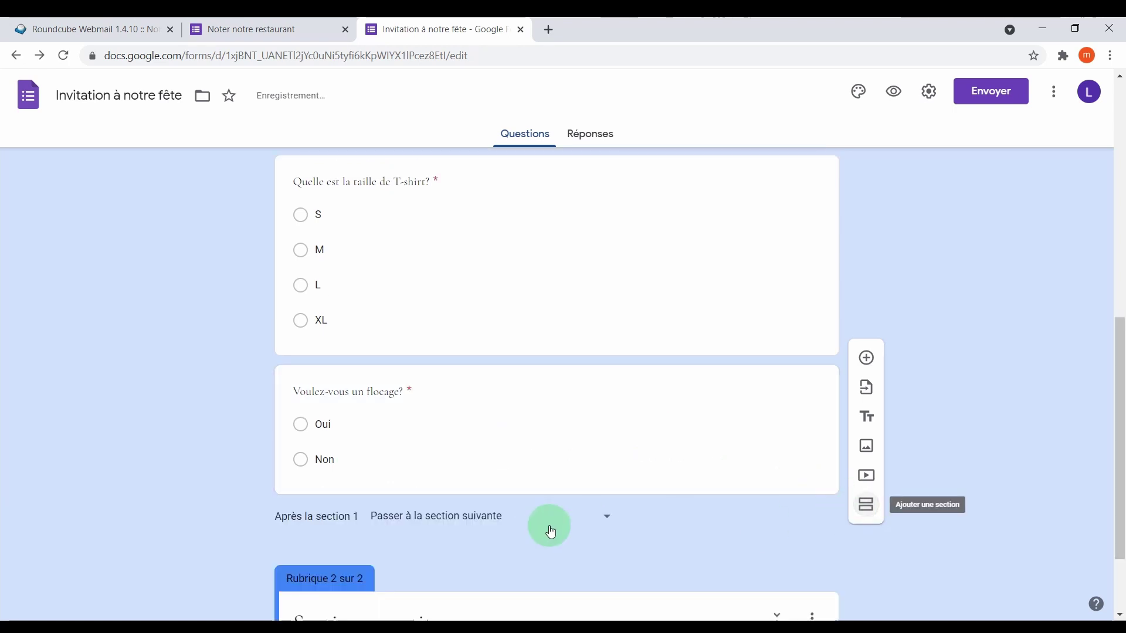
left_click(391, 515)
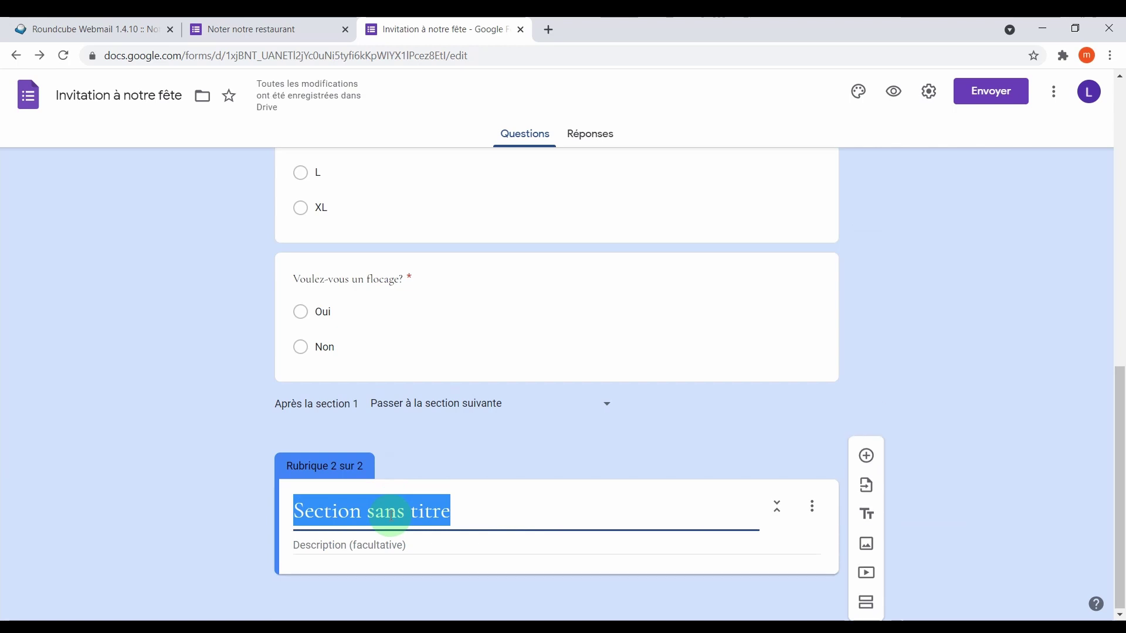
type("Flocage")
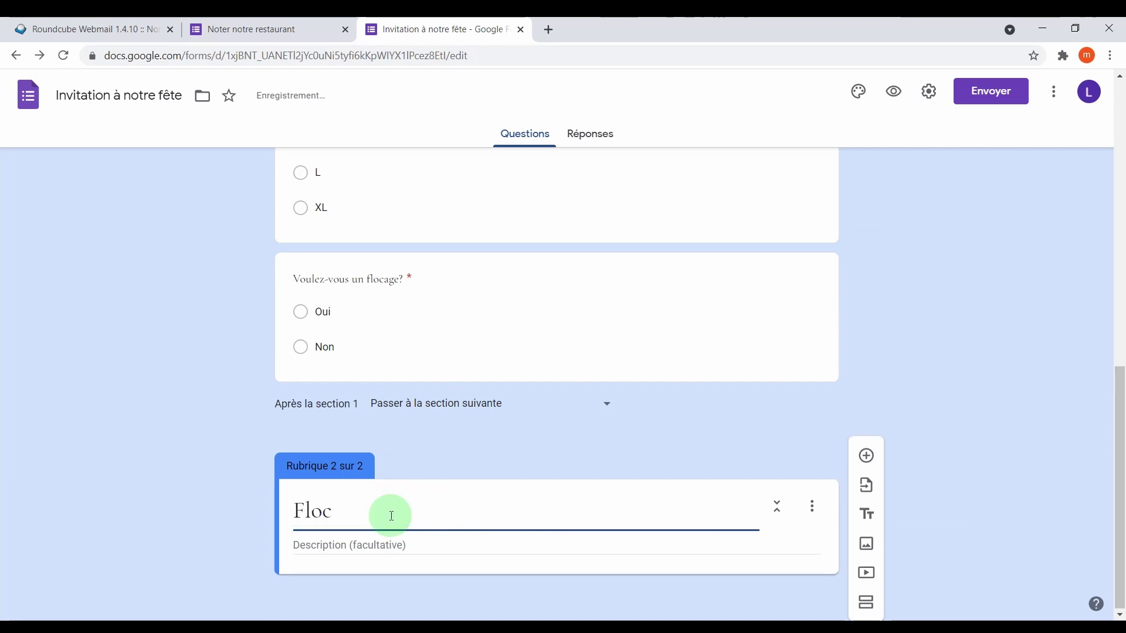
Add a required short-answer question 'Quelle est le texte du flocage' to the Flocage section.
left_click(866, 456)
type("Quelle est le texte du flocage")
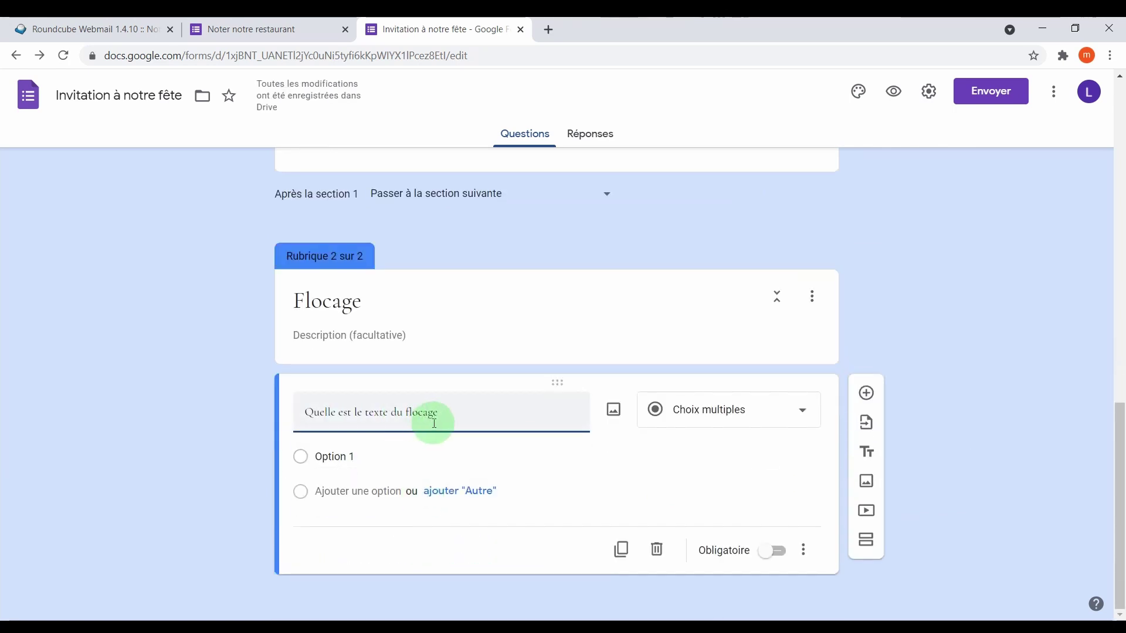
left_click(759, 419)
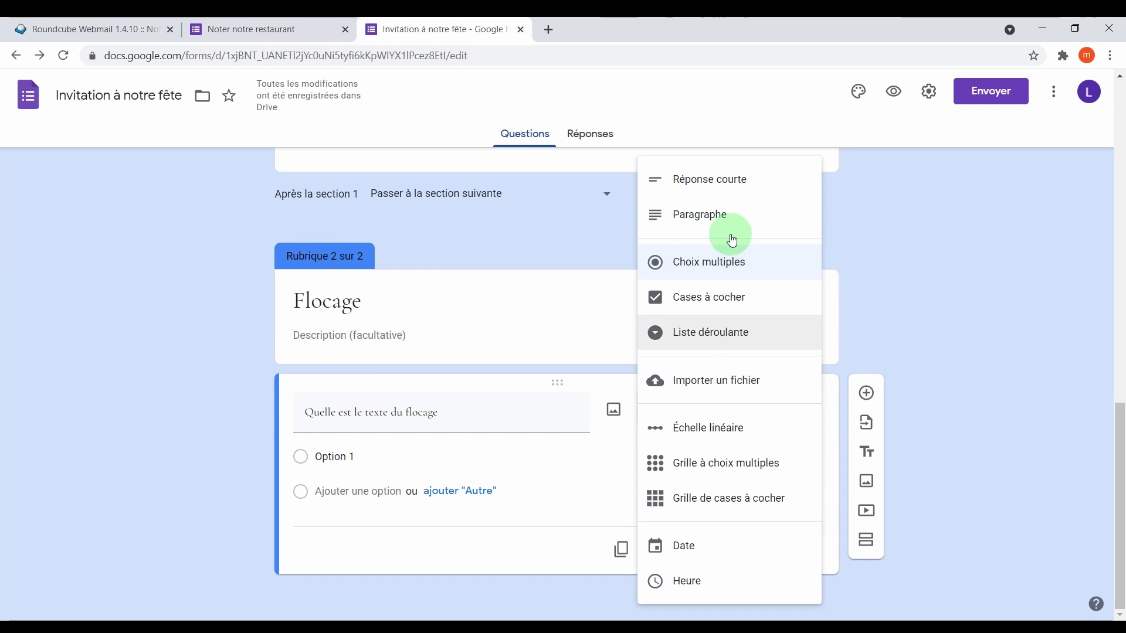
left_click(727, 175)
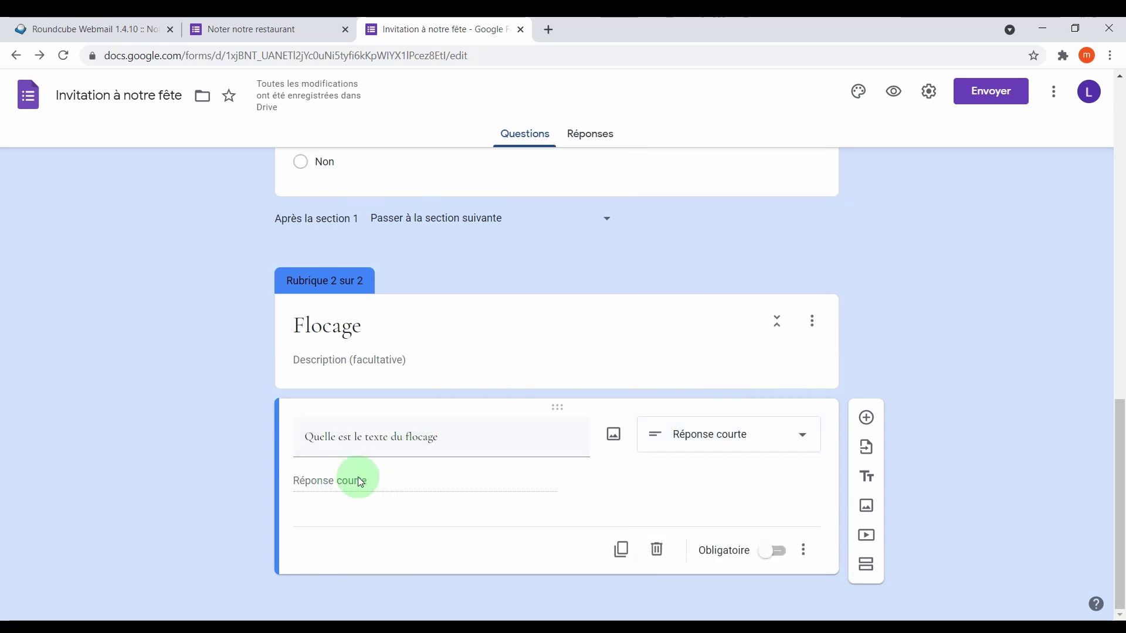
left_click(773, 550)
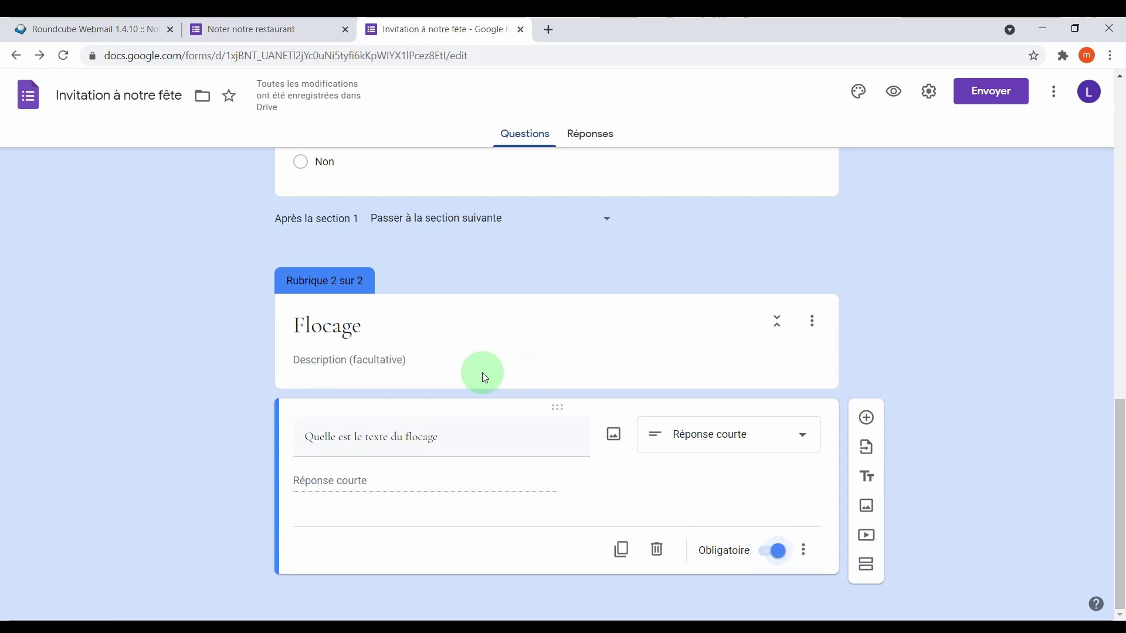
scroll(484, 376, "up", 4)
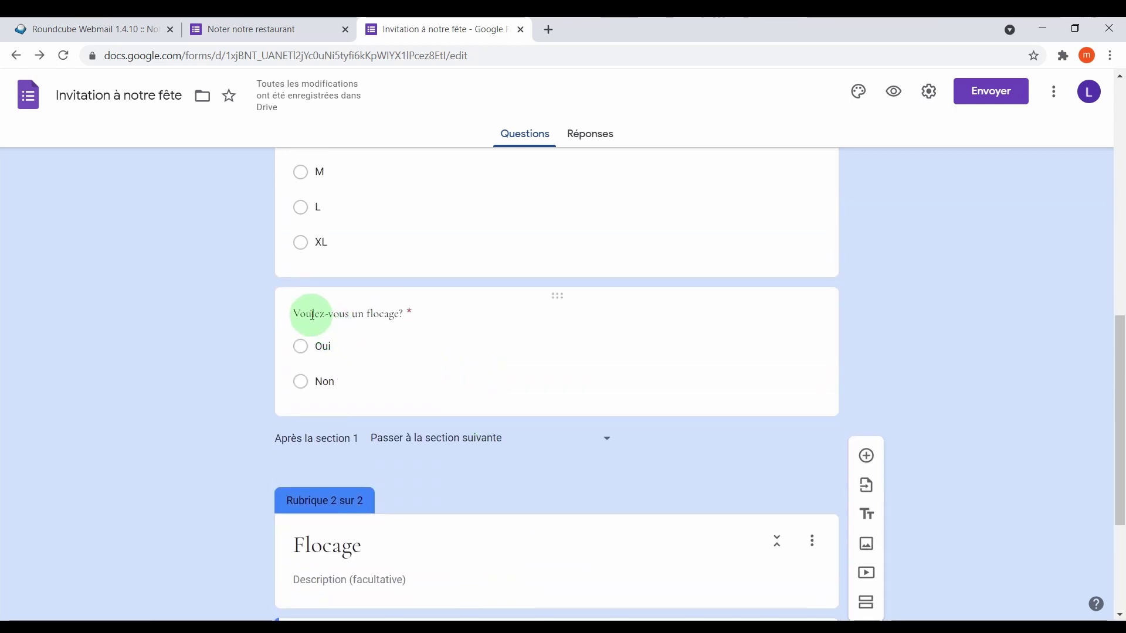
Route the Oui answer to page 2 (Flocage) and make Non submit the form.
left_click(478, 349)
left_click(738, 369)
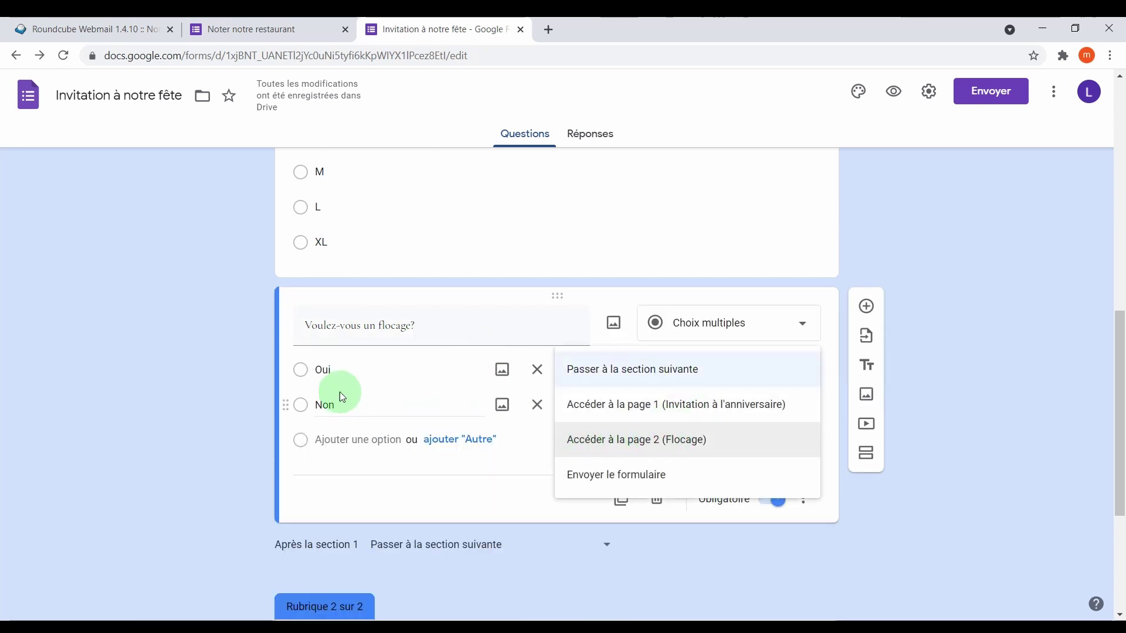
left_click(332, 372)
left_click(669, 444)
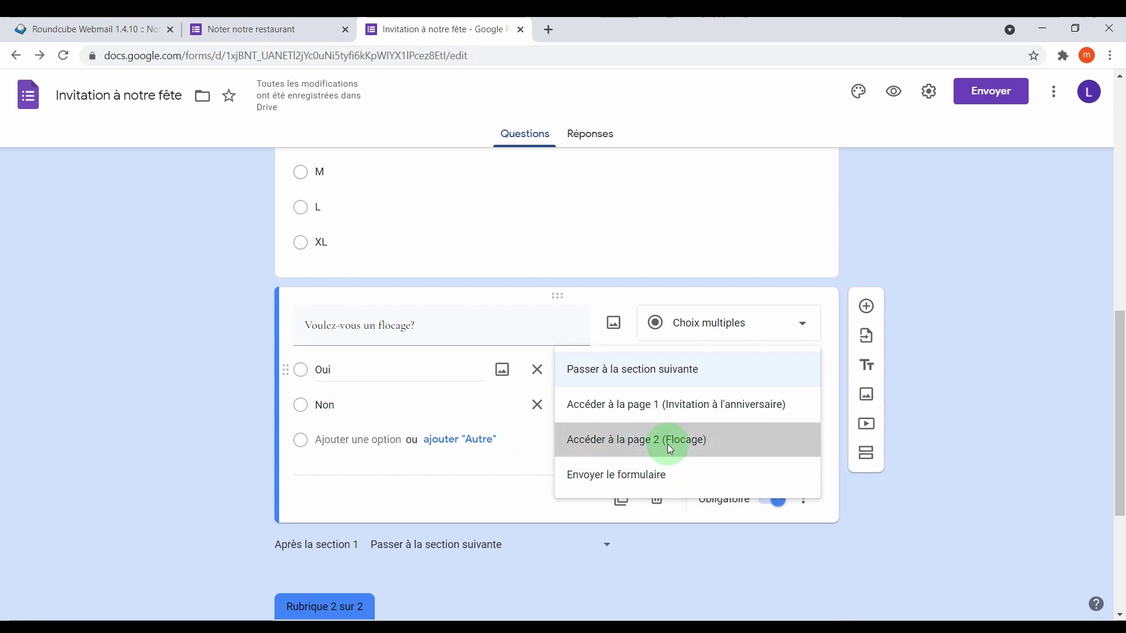
left_click(341, 406)
left_click(633, 404)
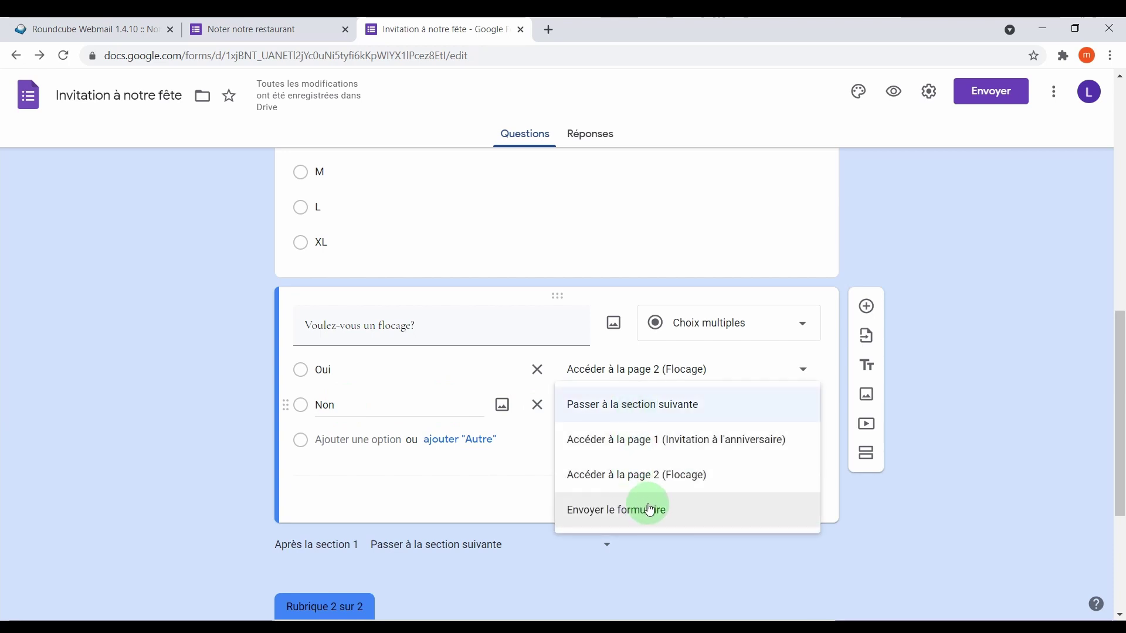
left_click(684, 508)
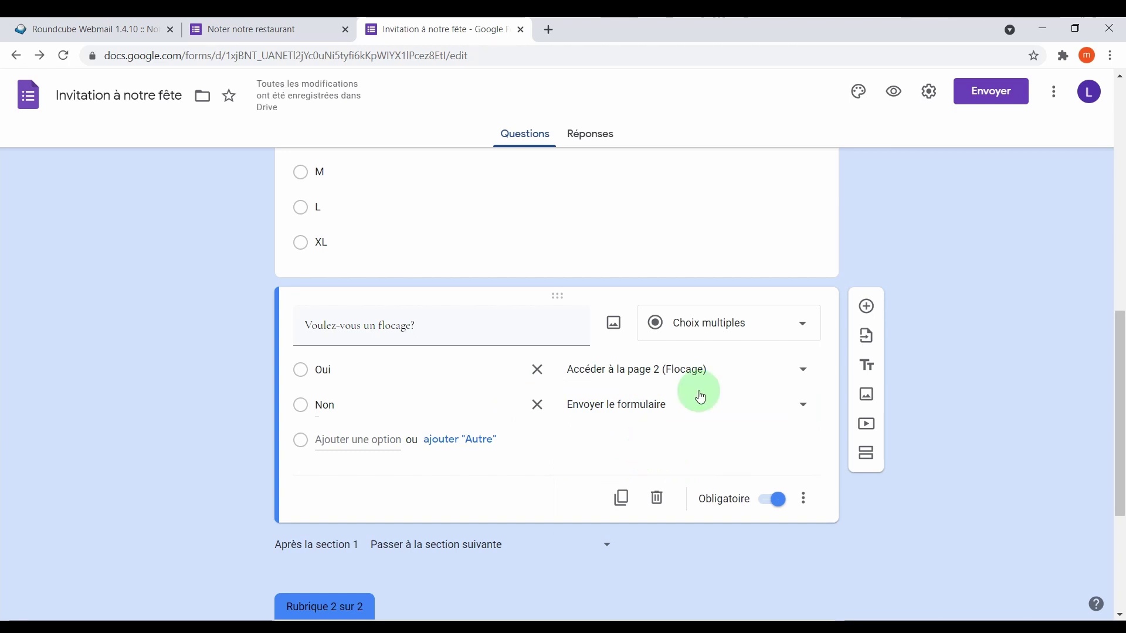
In the preview, answer '1 adulte et 1 enfant', Oui for staying overnight, and T-shirt size M.
left_click(894, 102)
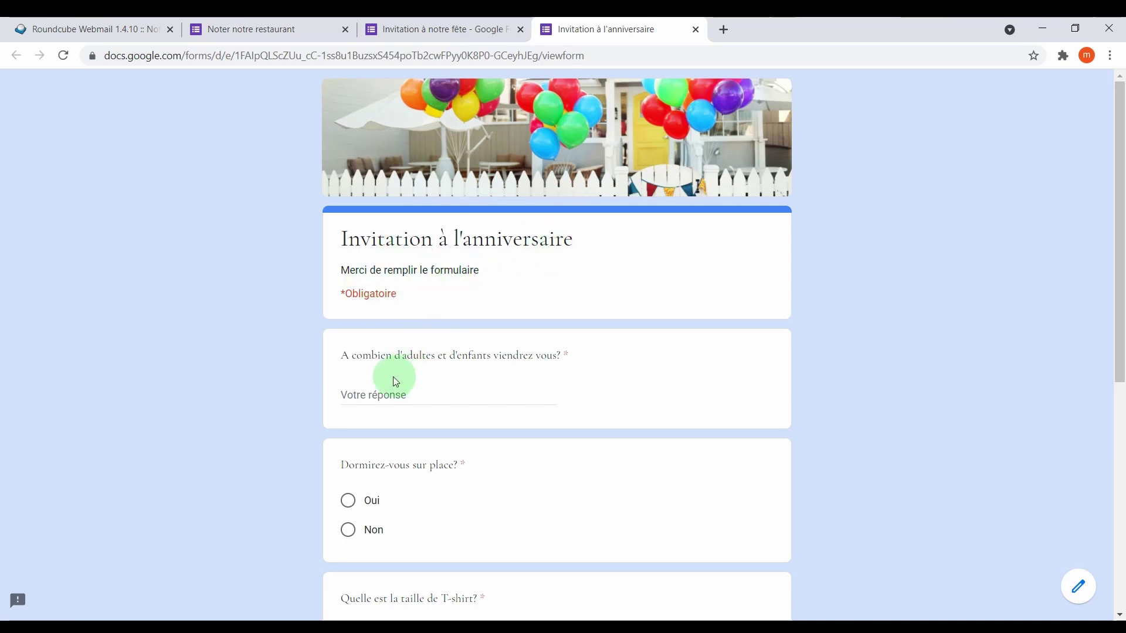
scroll(387, 375, "down", 3)
left_click(418, 248)
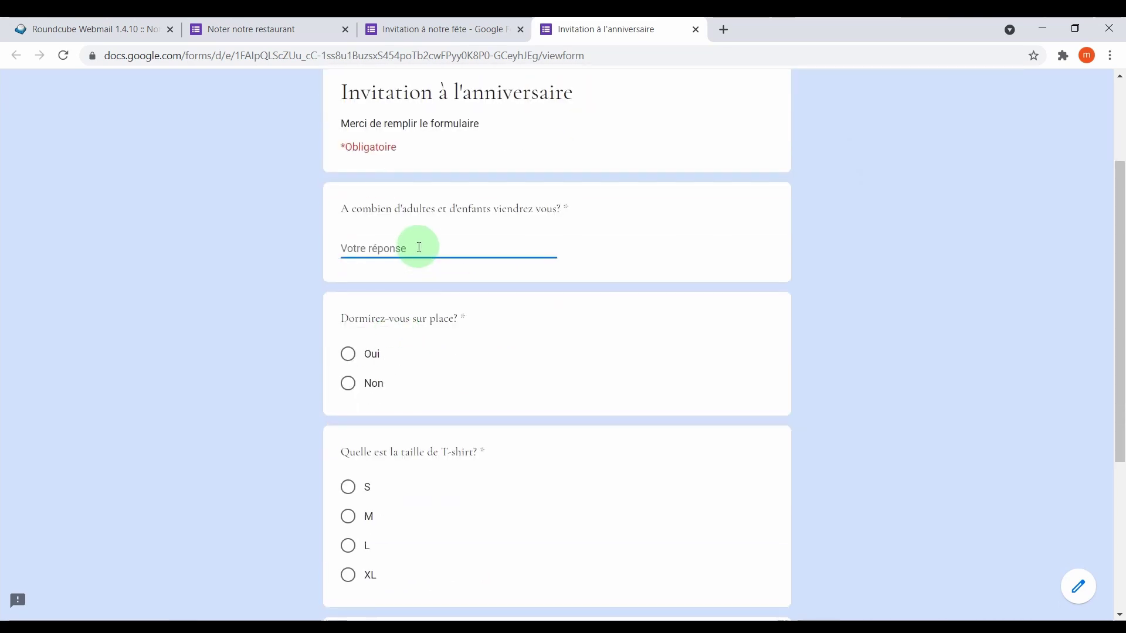
type("1 adulte et 1 enfant")
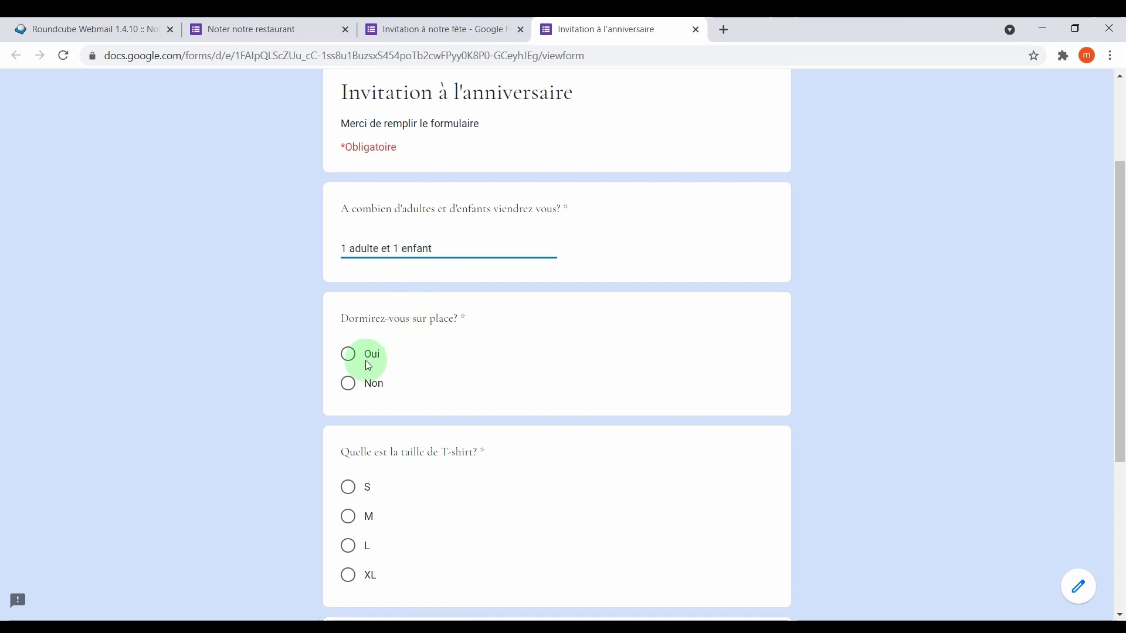
left_click(355, 360)
scroll(357, 328, "down", 4)
left_click(355, 299)
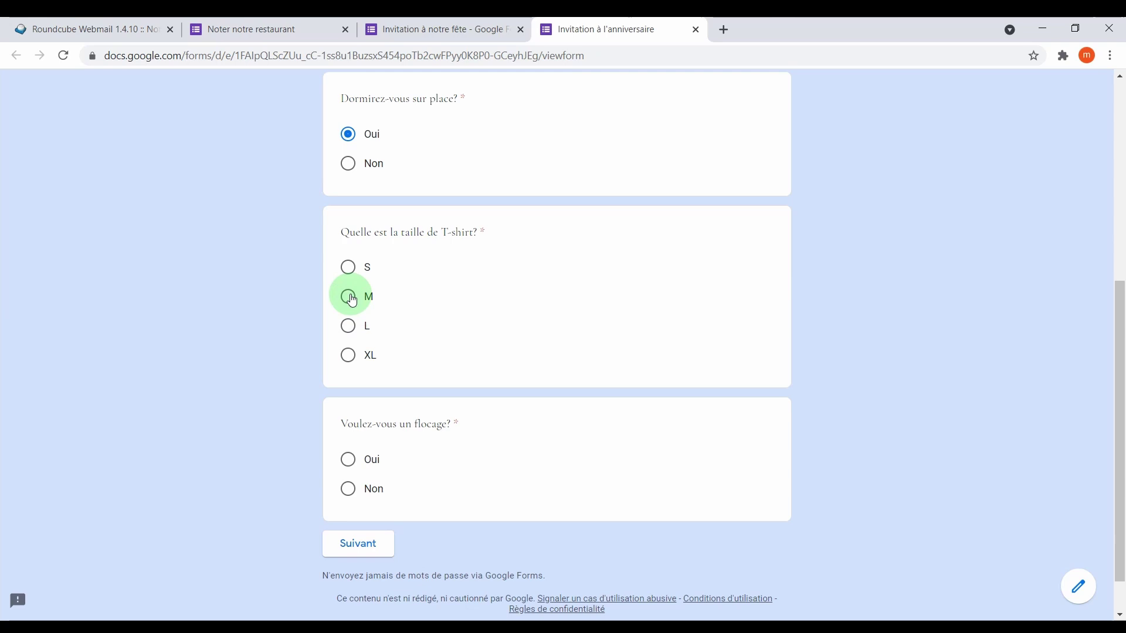
scroll(404, 300, "down", 1)
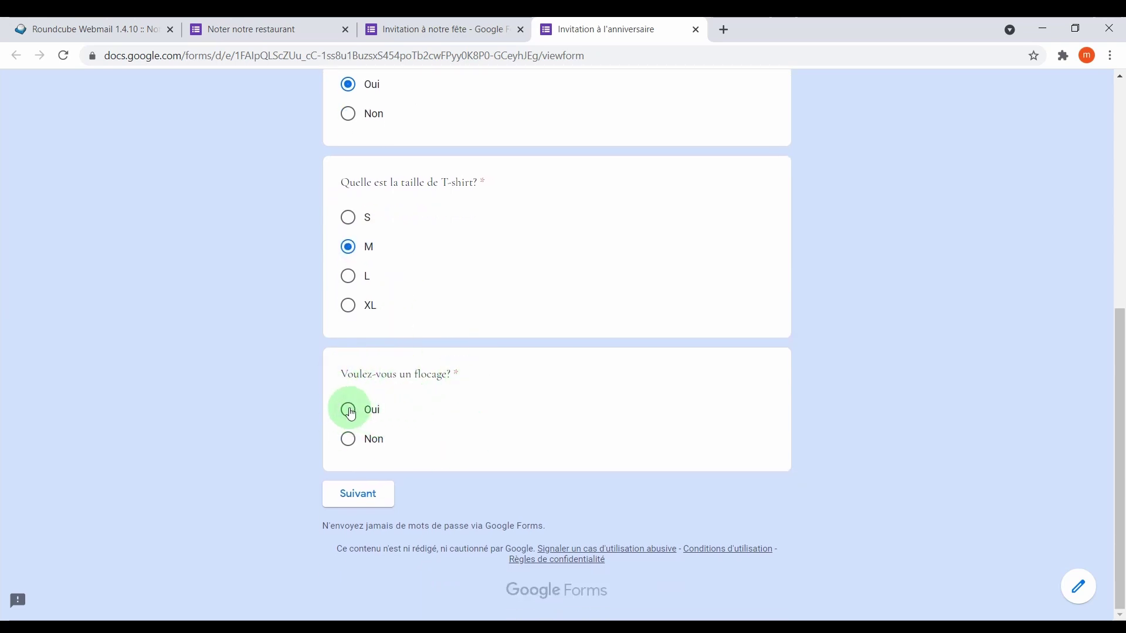
Go to the Flocage page, enter flocage text 'rfec', submit the response, and close the preview.
left_click(381, 503)
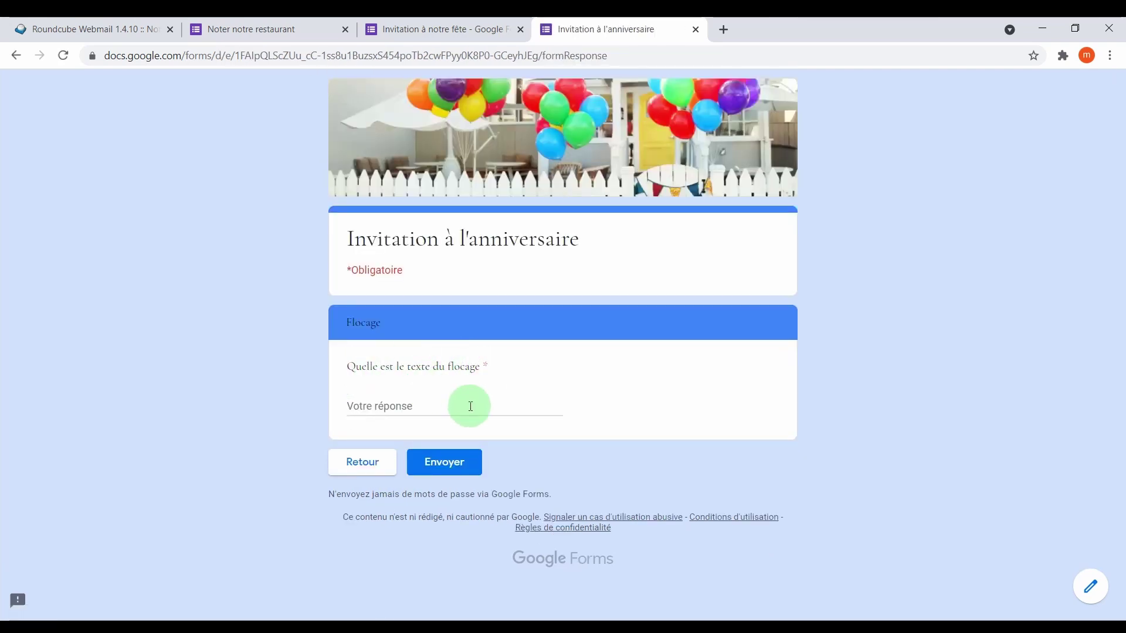
left_click(416, 406)
type("rfec")
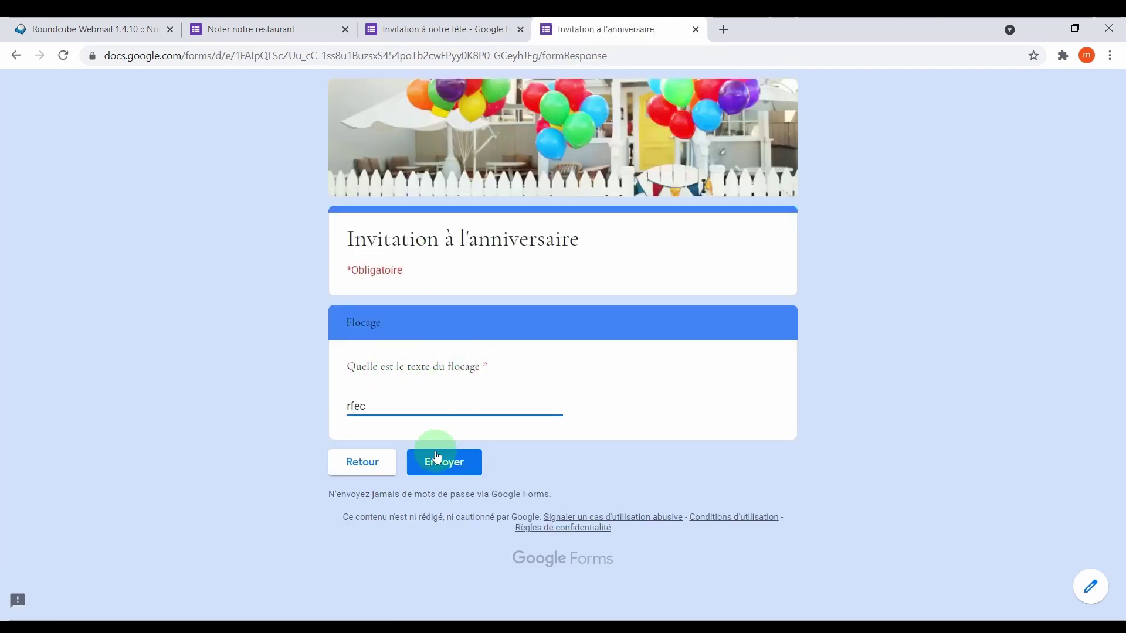
left_click(441, 461)
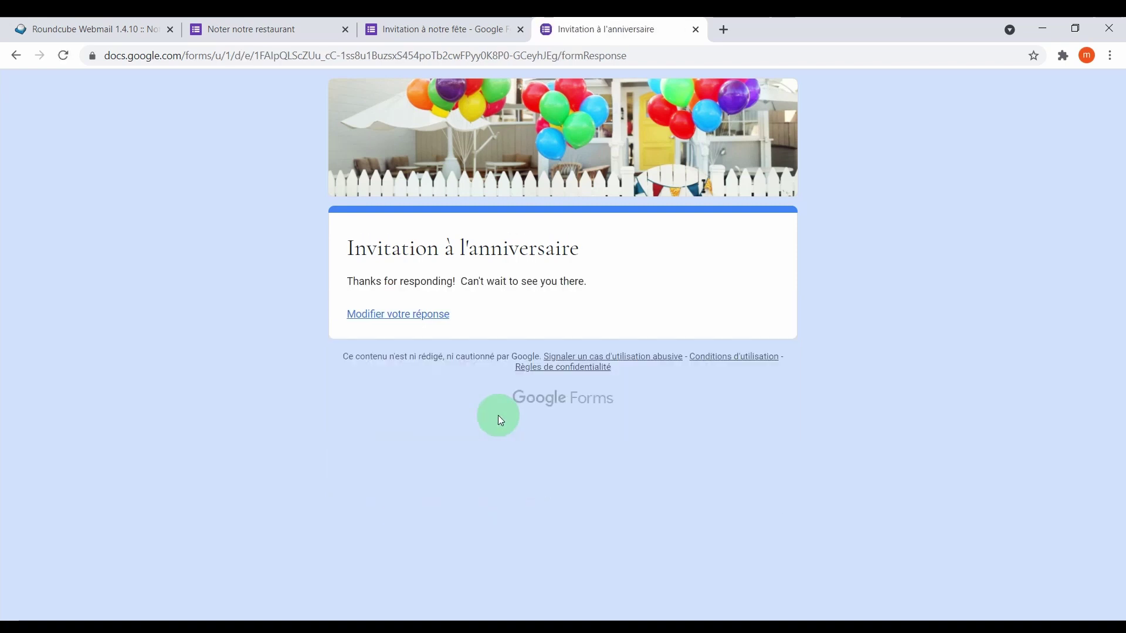
left_click(696, 29)
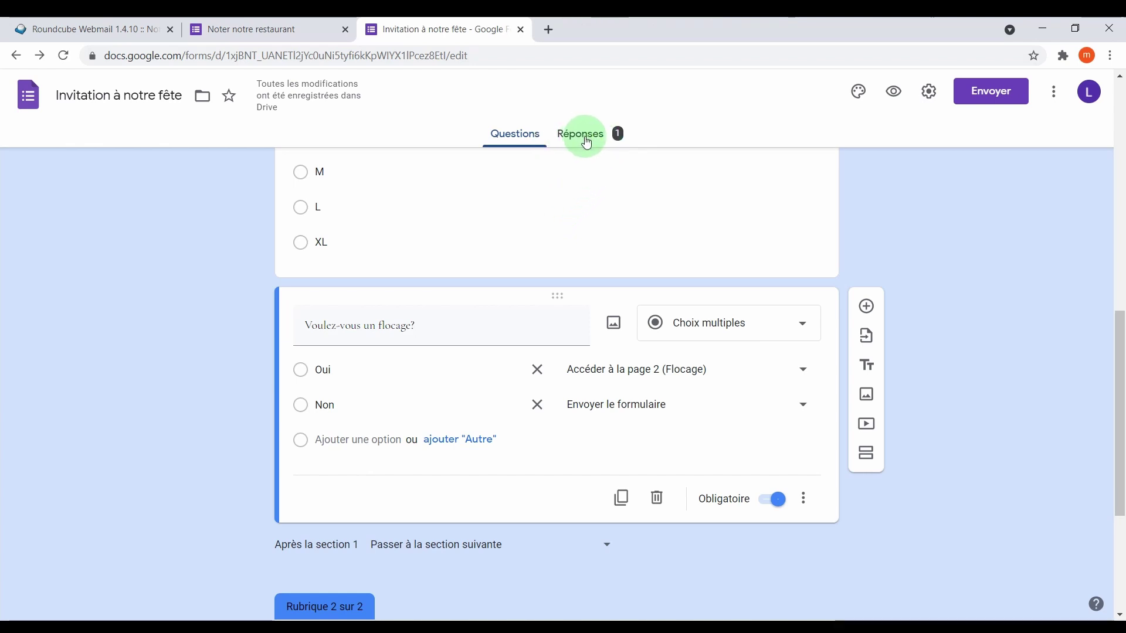
left_click(583, 138)
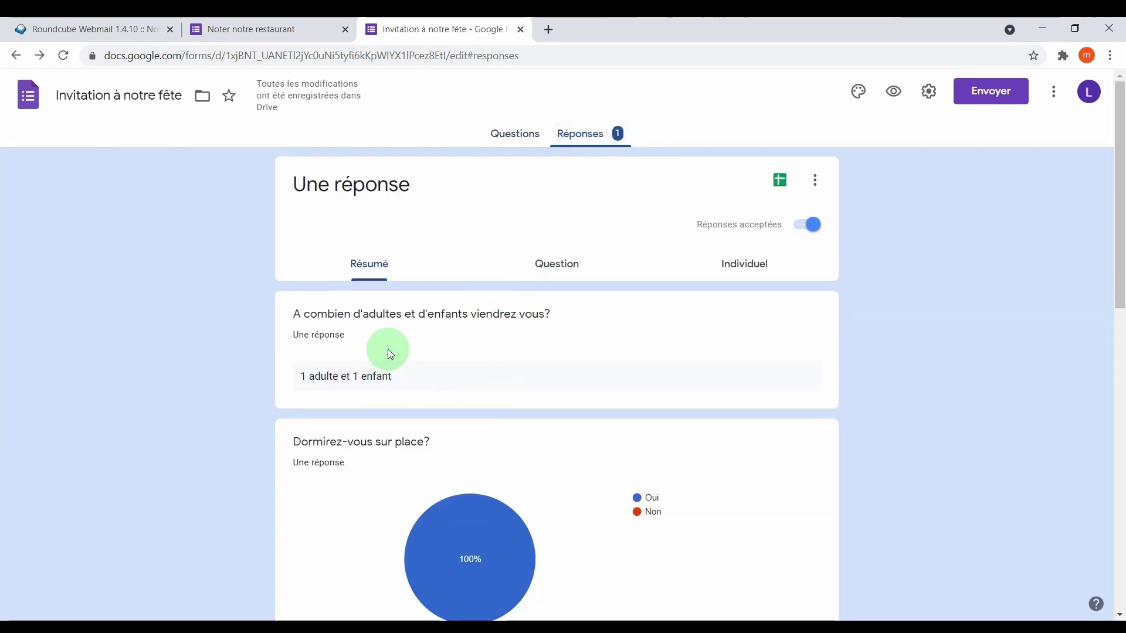
scroll(381, 296, "down", 3)
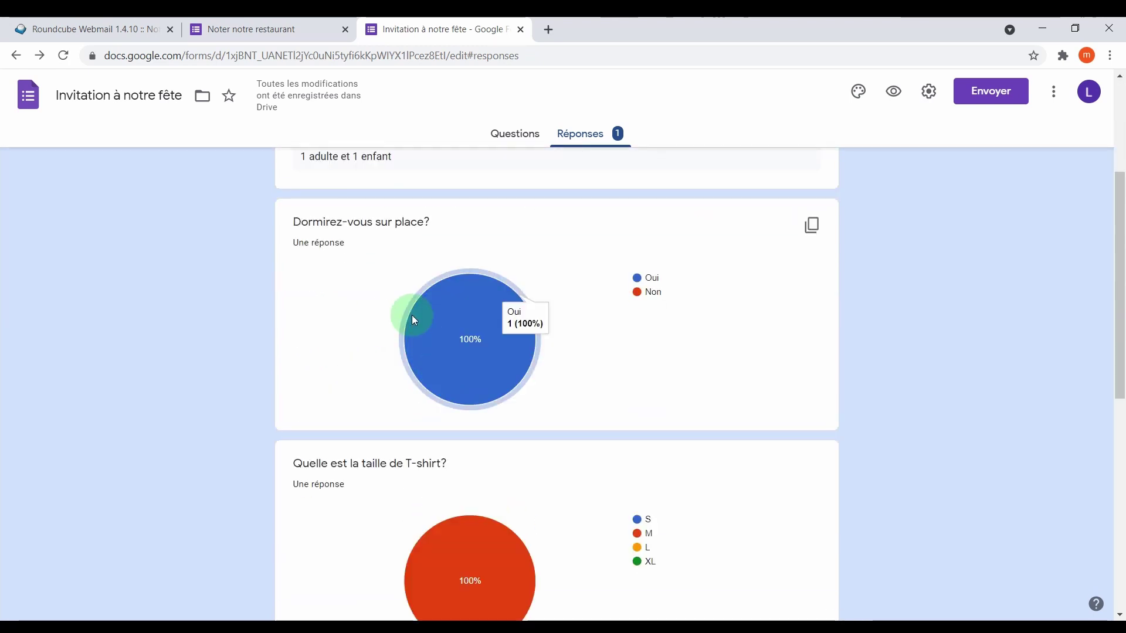
scroll(415, 317, "down", 5)
scroll(501, 368, "down", 3)
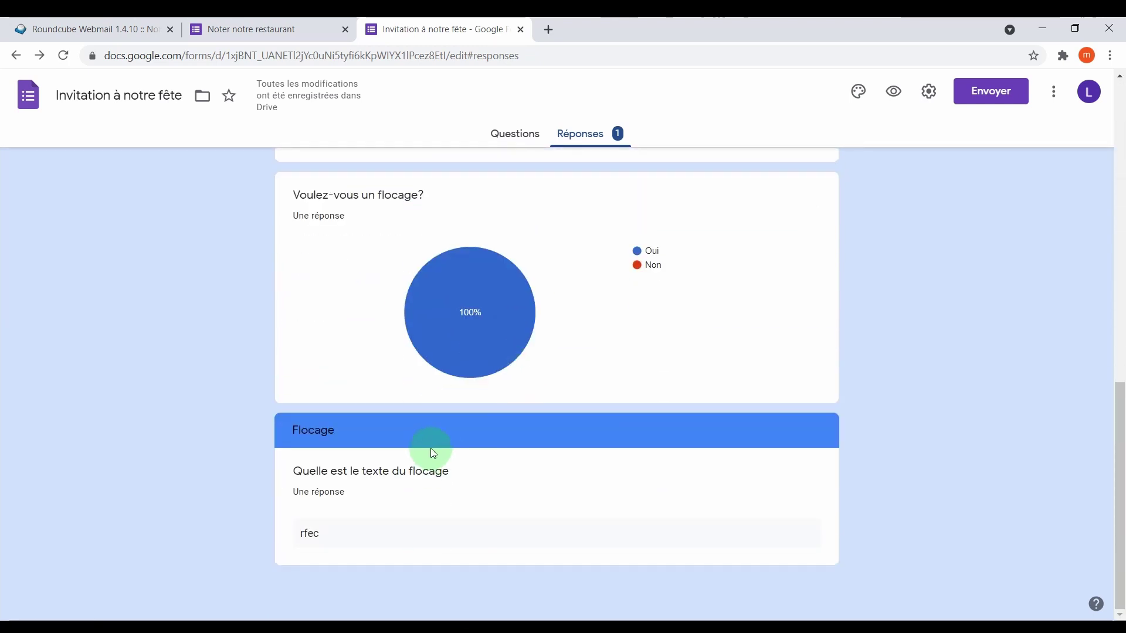
scroll(430, 448, "up", 10)
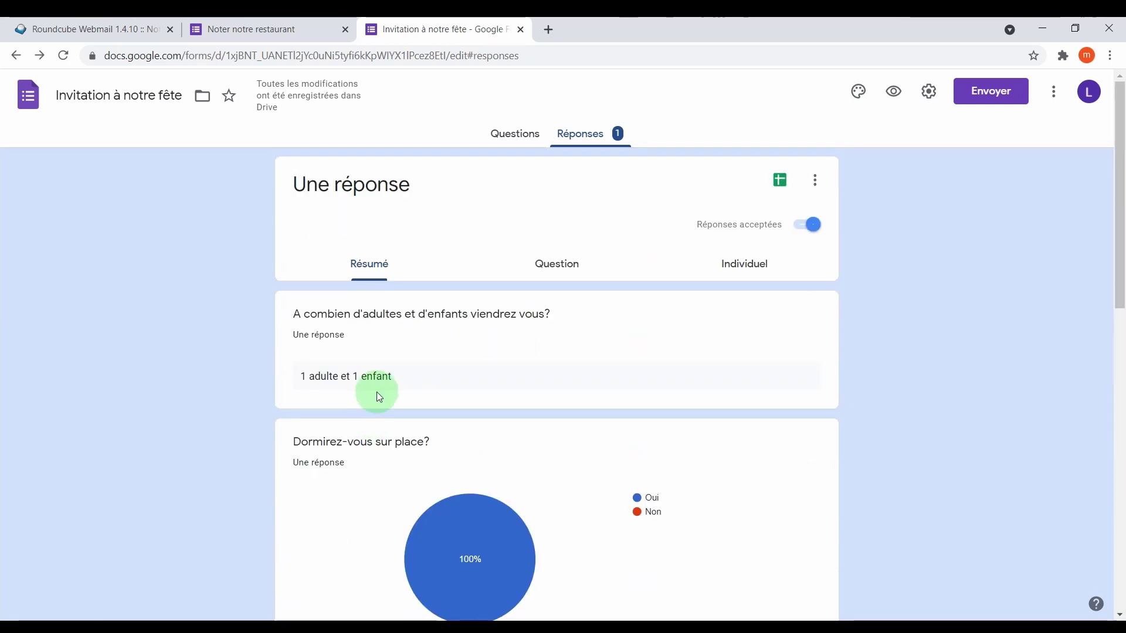
left_click(519, 140)
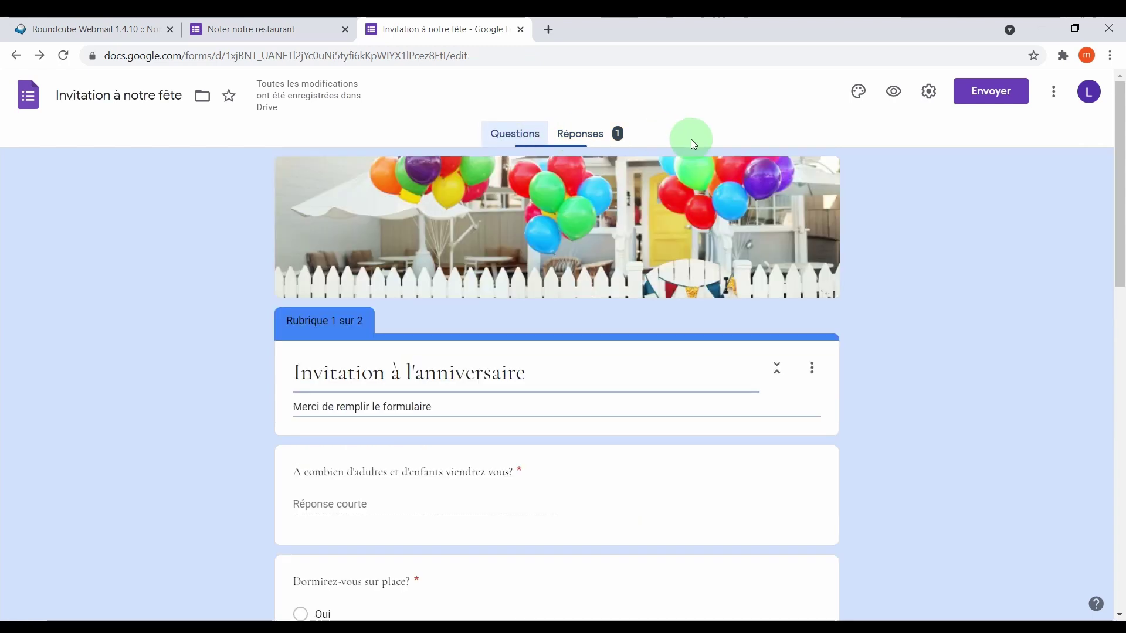
Open the form's Paramètres and view the Présentation and then the Questionnaires settings.
left_click(929, 94)
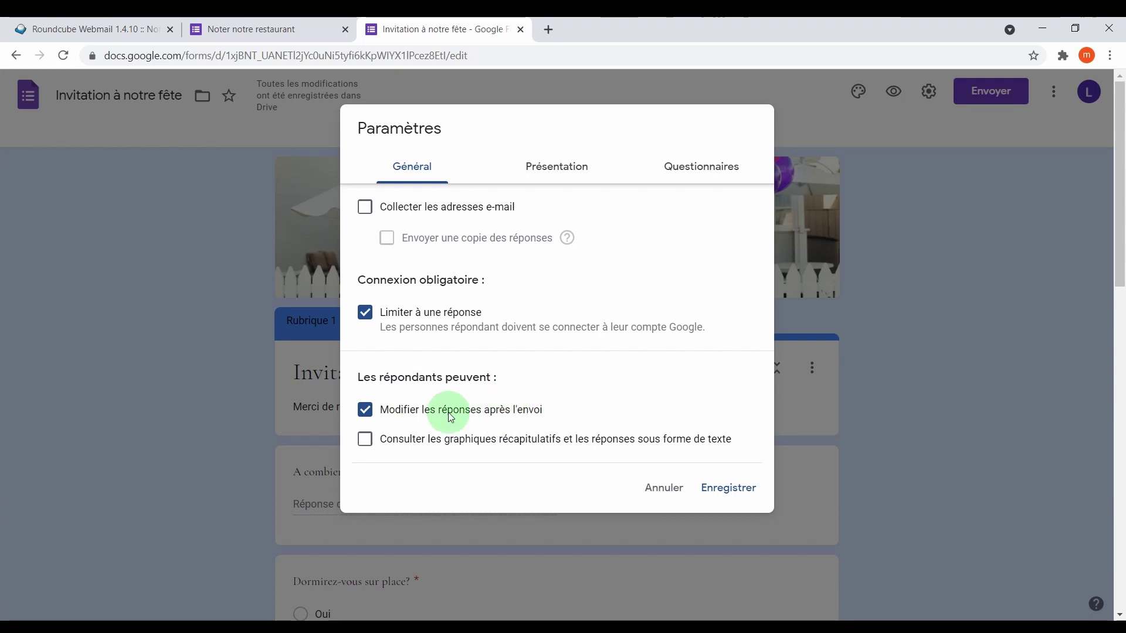
left_click(537, 170)
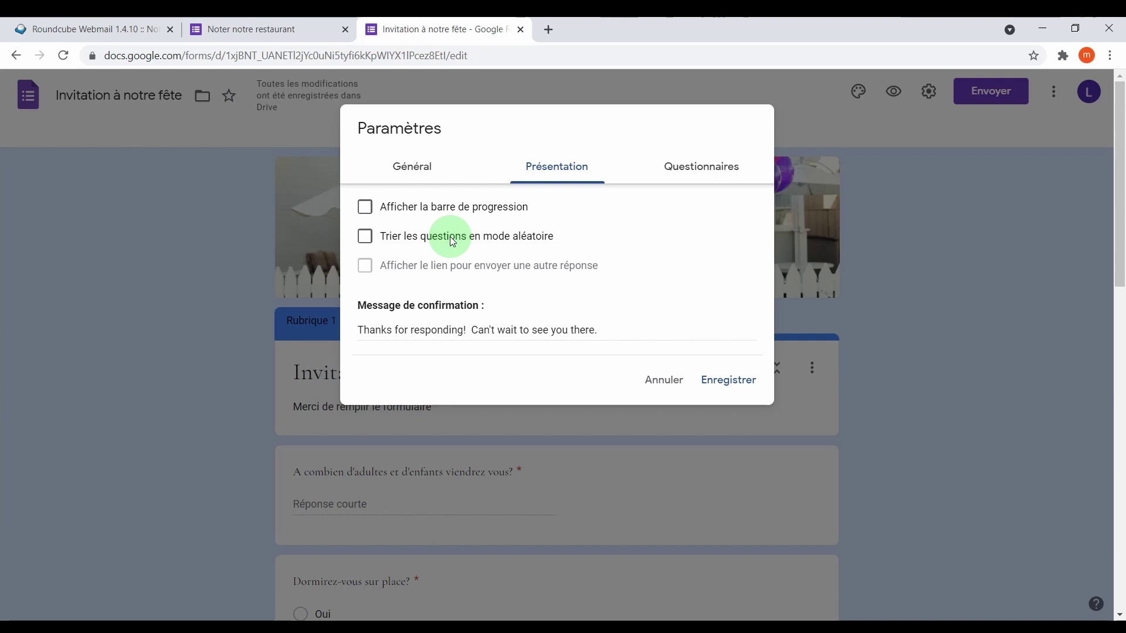
left_click(674, 167)
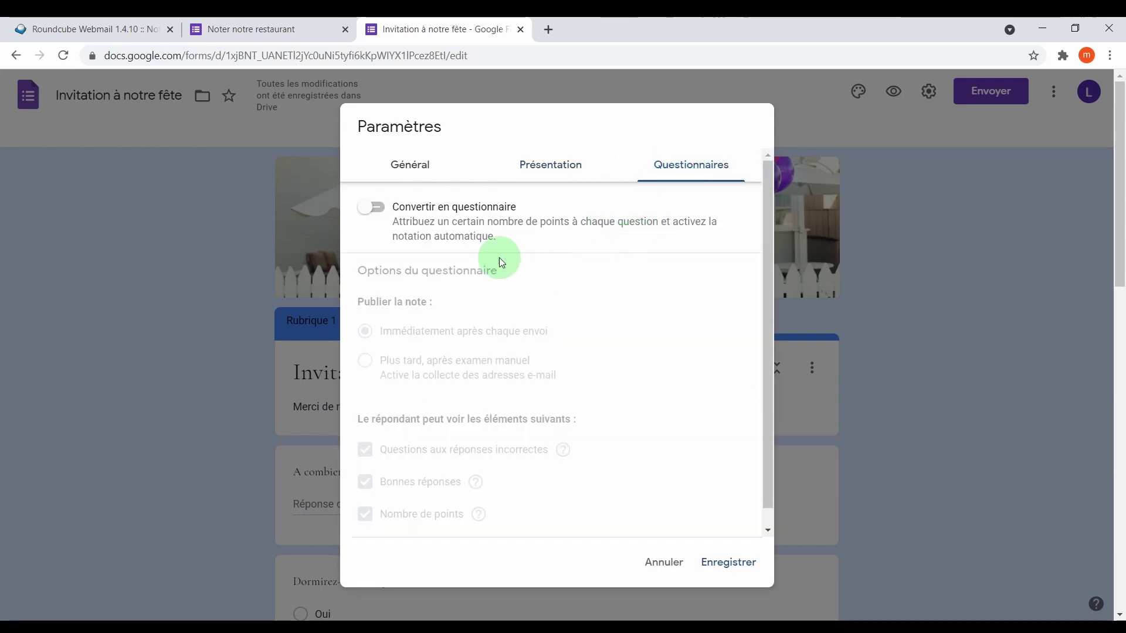